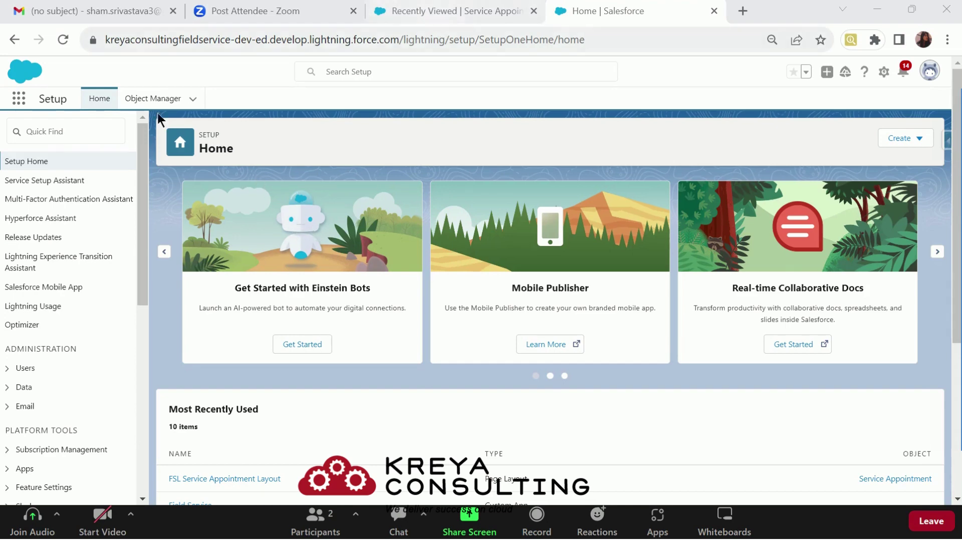
Search Setup Quick Find for 'service rep' and open Service Report Templates under Field Service
click(65, 133)
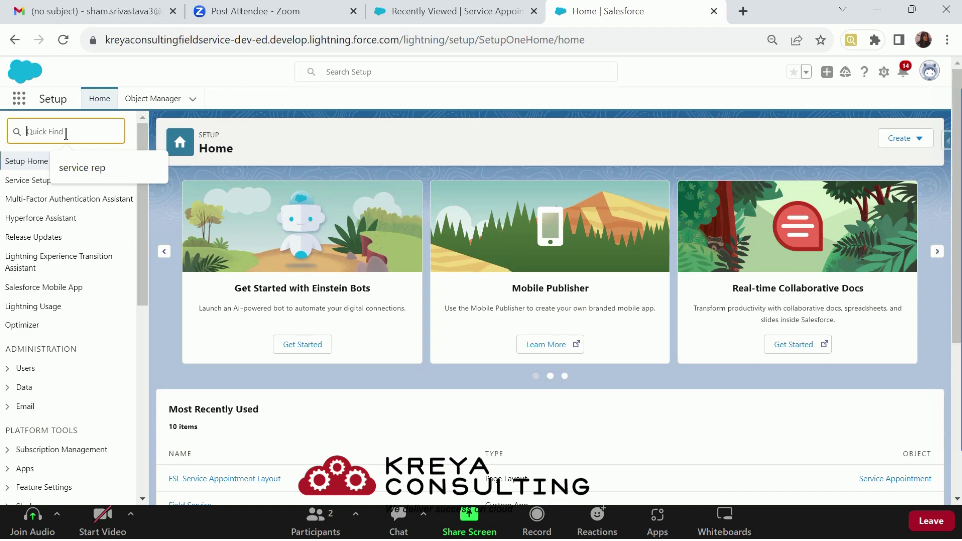
text(d)
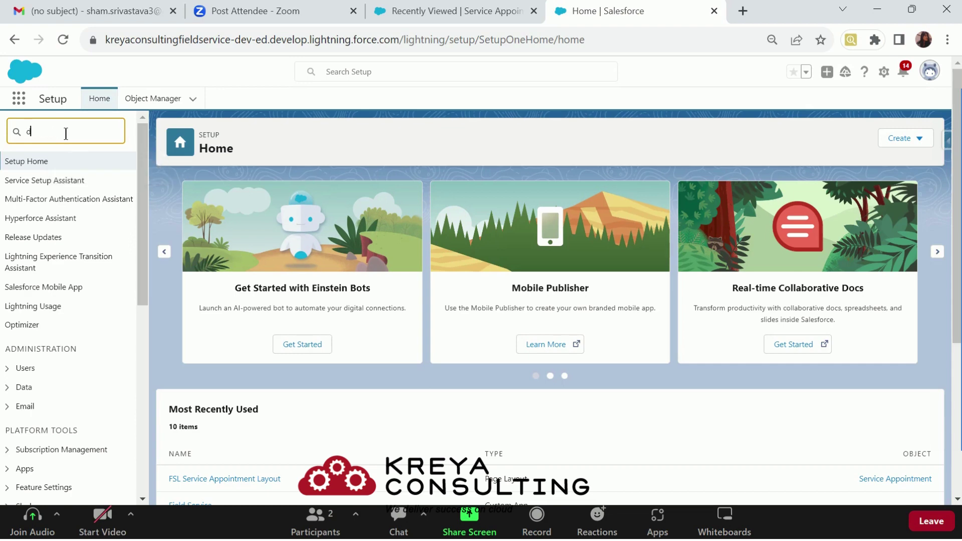
text(ervice)
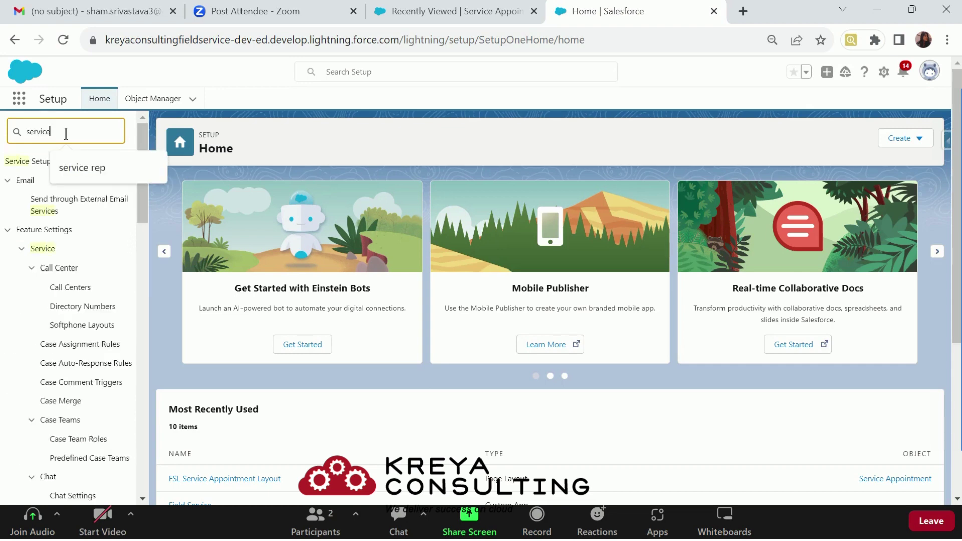
text( rep)
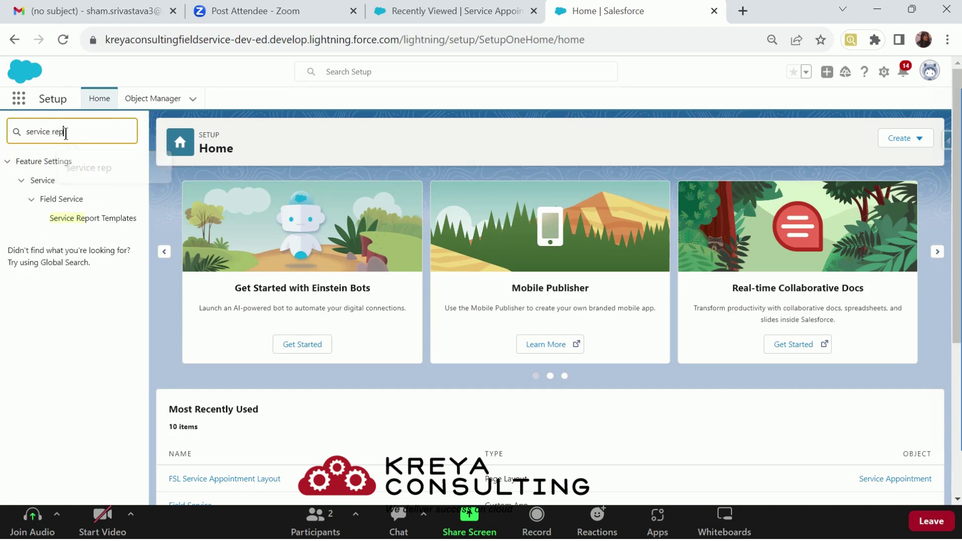
click(93, 218)
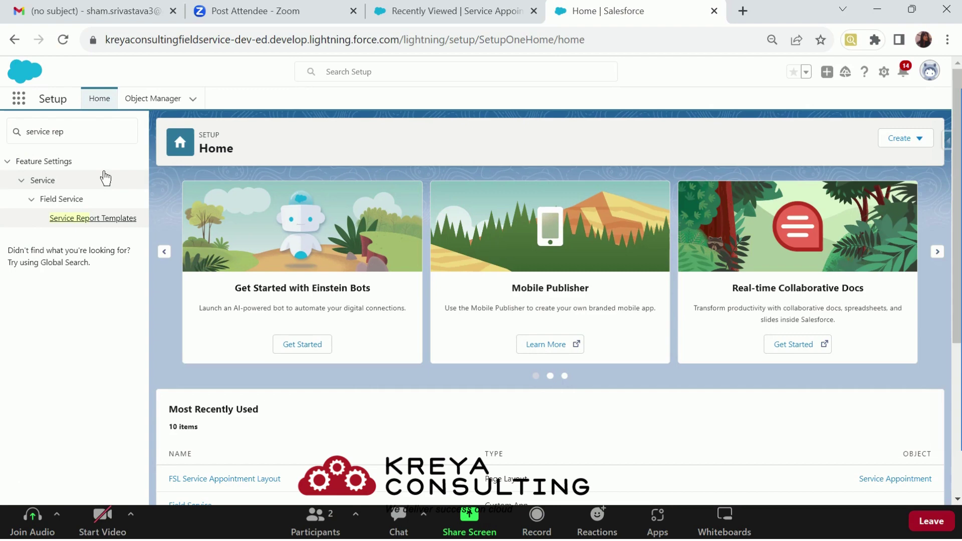
click(67, 219)
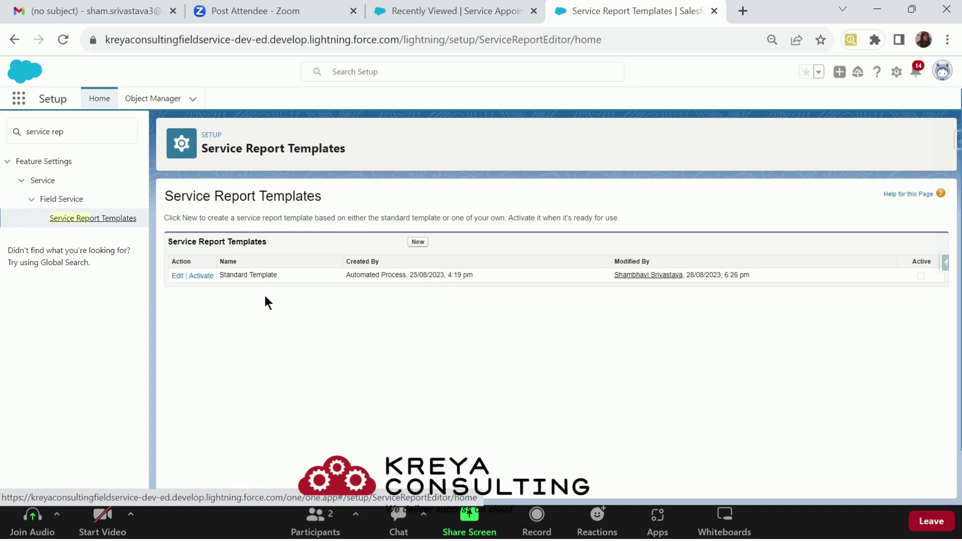
Edit the Standard Template and drag Actual Duration (Minutes) and Duration into Appointment Information
click(179, 275)
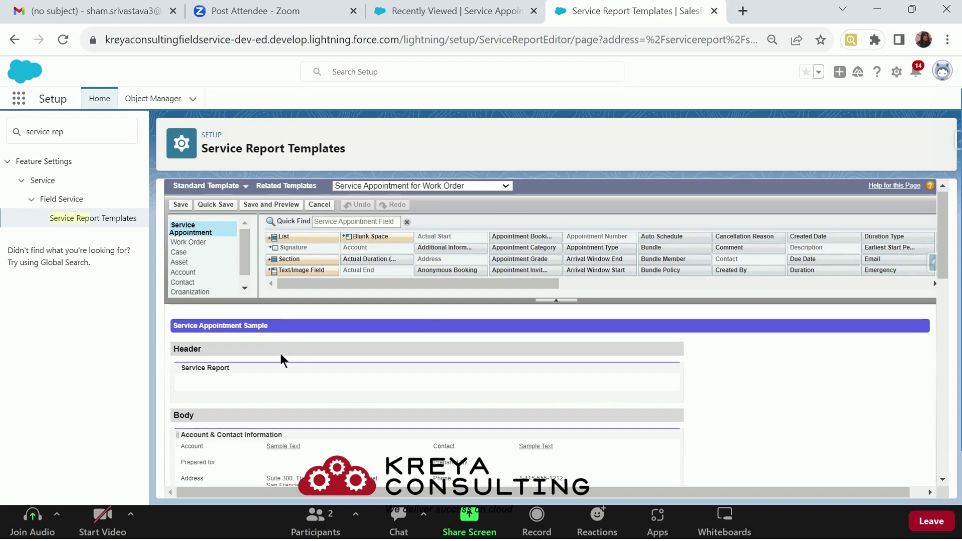
scroll(282, 354, down, 5)
scroll(280, 360, down, 3)
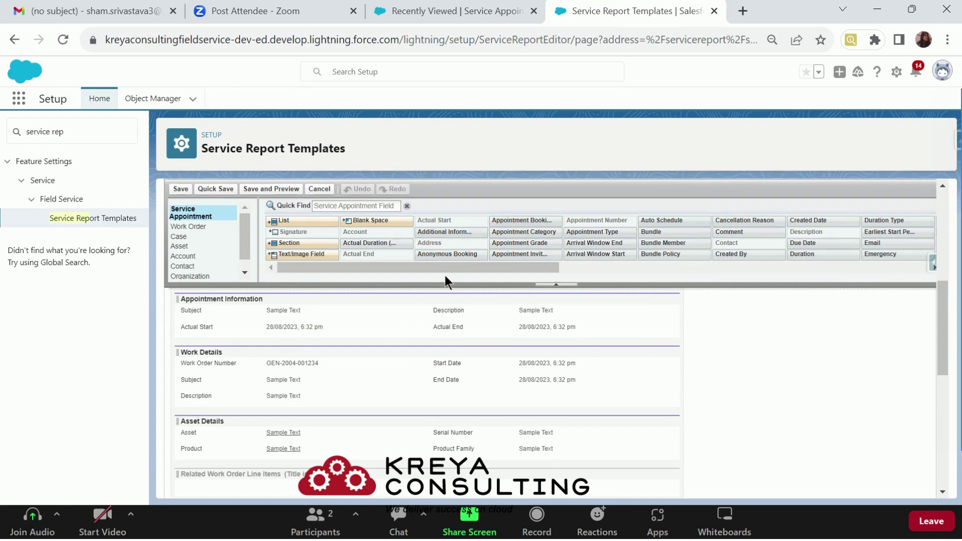
mouse_move(398, 244)
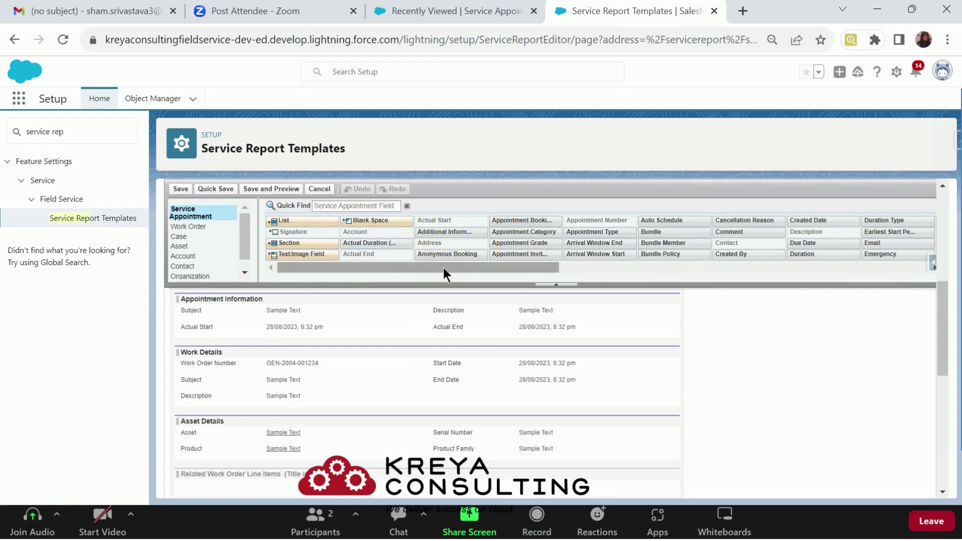
drag(384, 245, 356, 338)
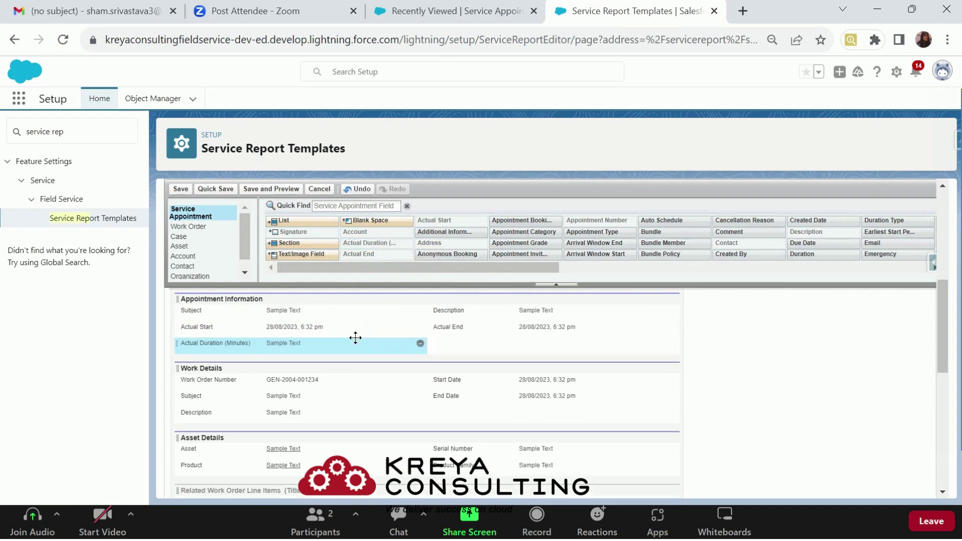
click(458, 267)
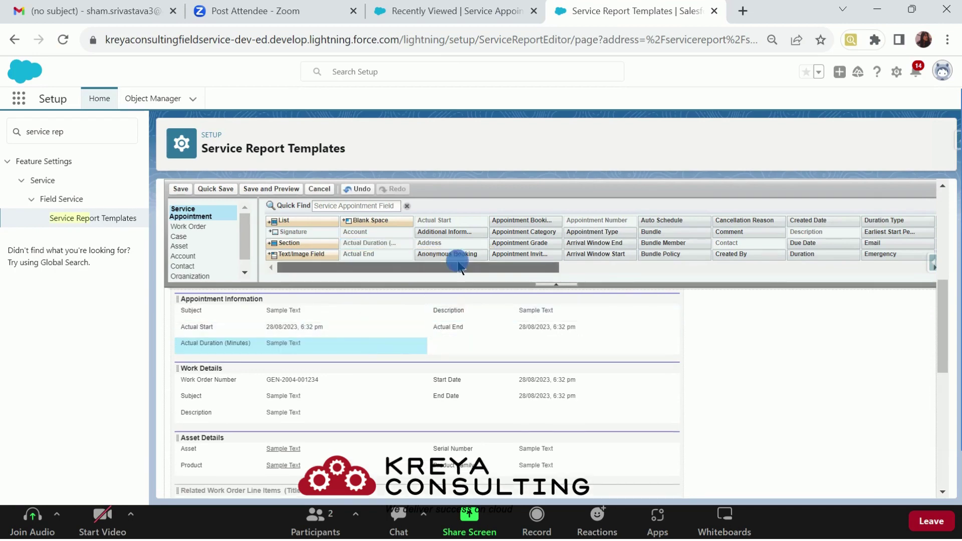
drag(459, 267, 559, 339)
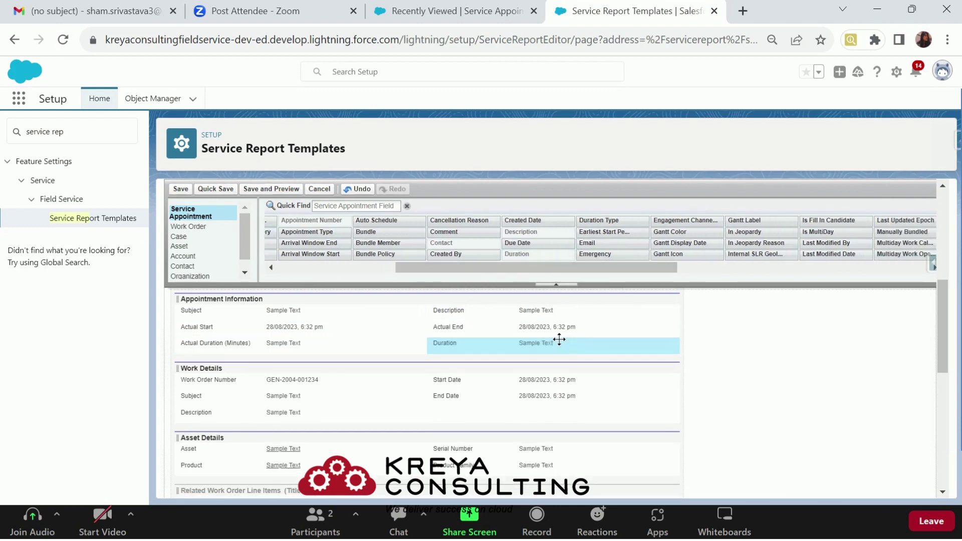
scroll(519, 360, down, 3)
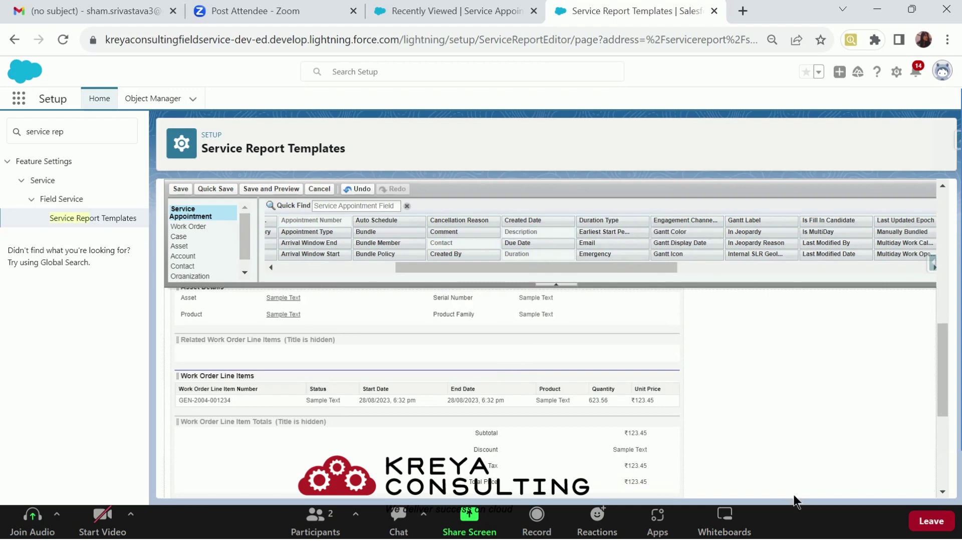
Add Duration as a column of the Work Order Line Items list
click(672, 377)
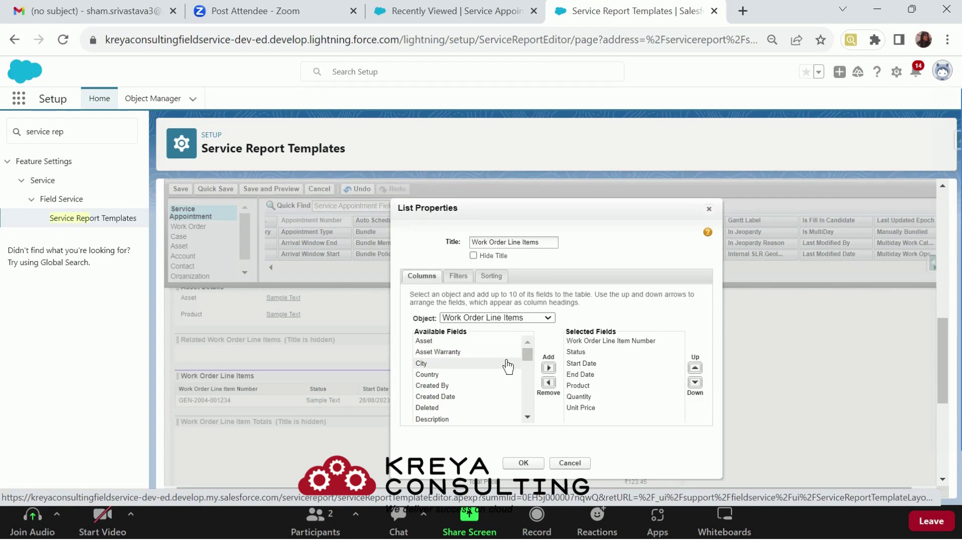
scroll(485, 377, down, 3)
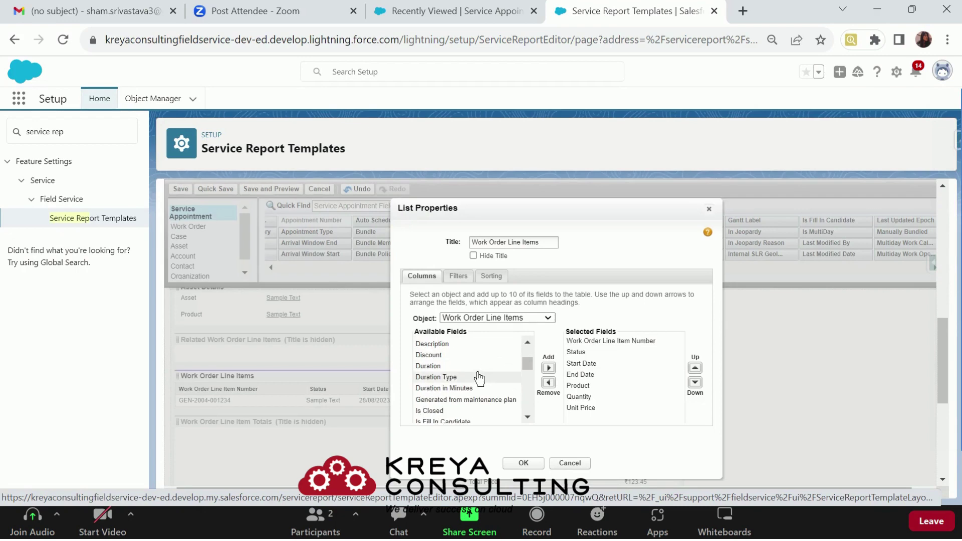
click(464, 367)
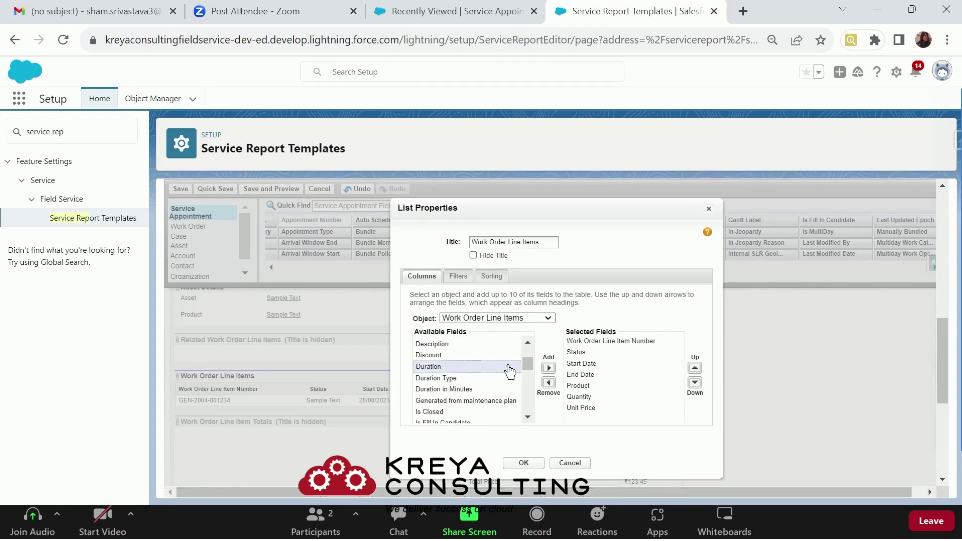
click(549, 369)
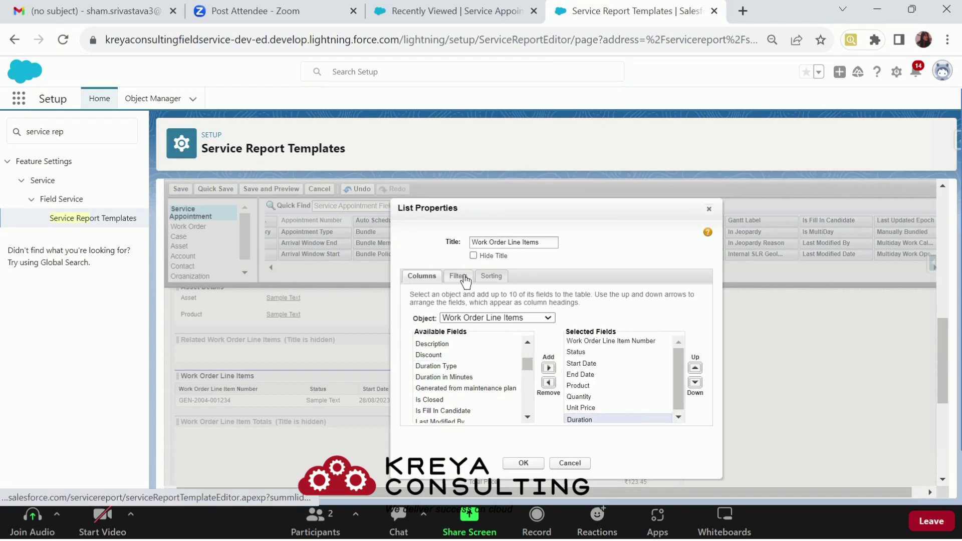
Filter the Work Order Line Items to records whose Status includes Completed
click(464, 276)
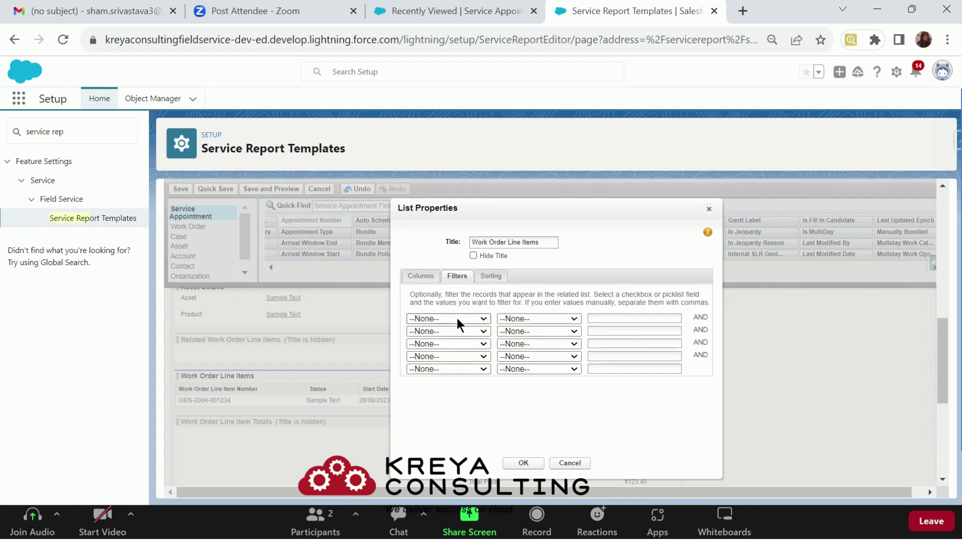
click(457, 320)
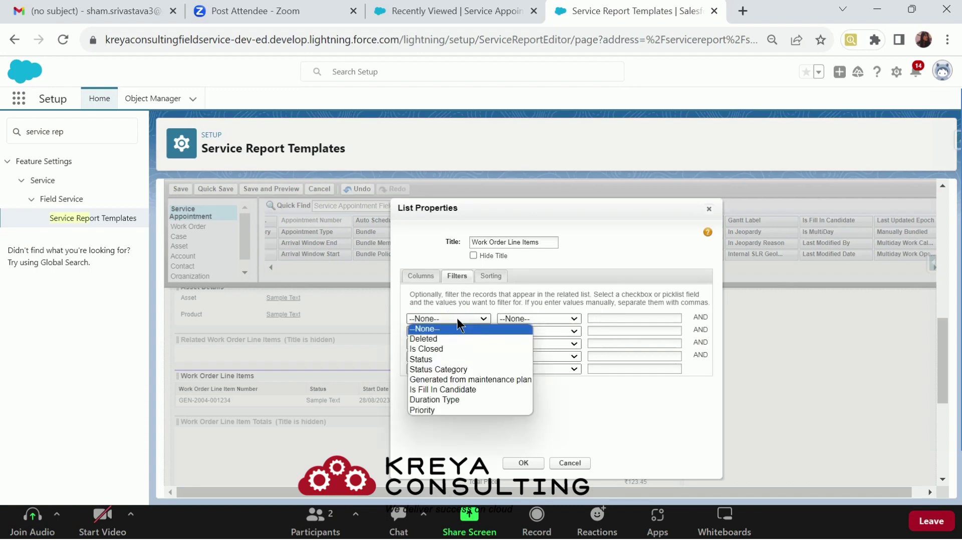
click(456, 360)
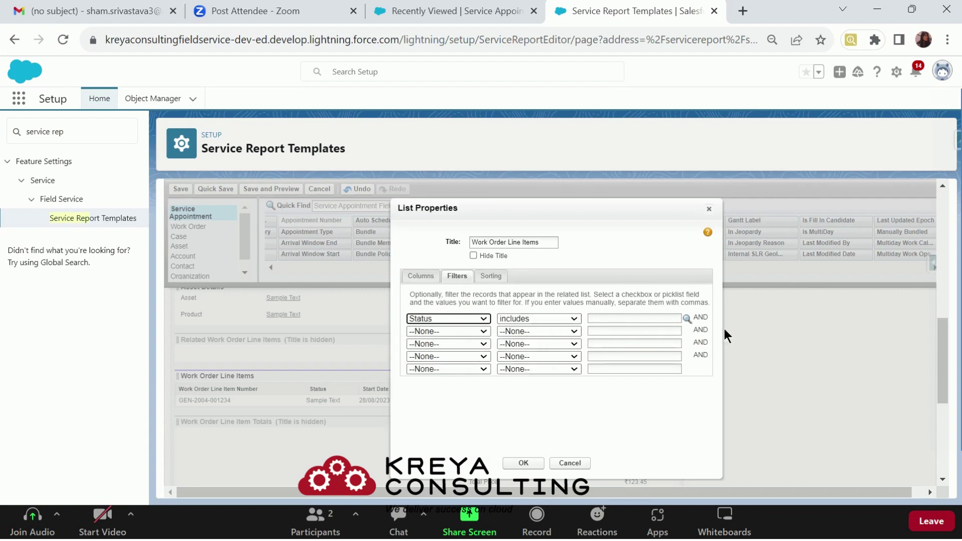
click(687, 318)
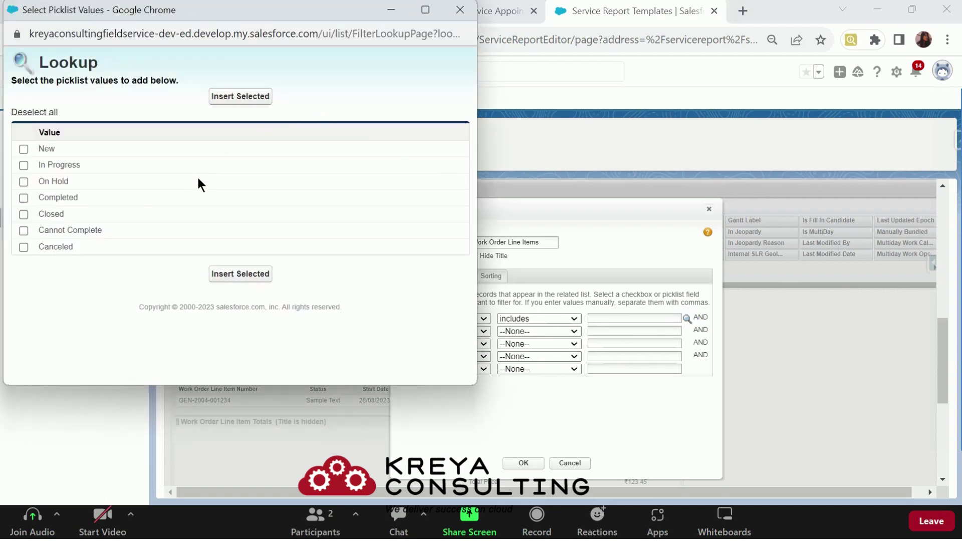
click(24, 198)
click(240, 274)
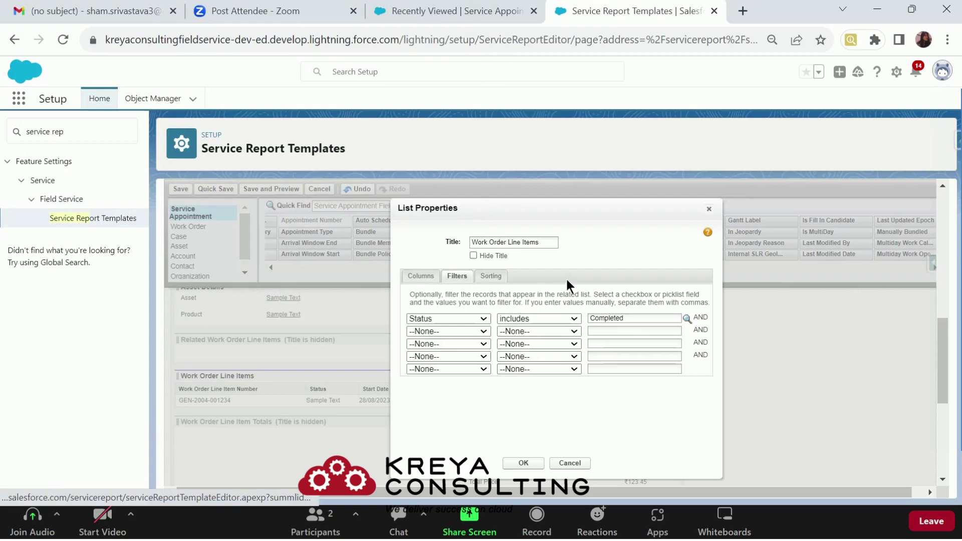
Leave the line items unsorted and confirm the list properties
click(486, 278)
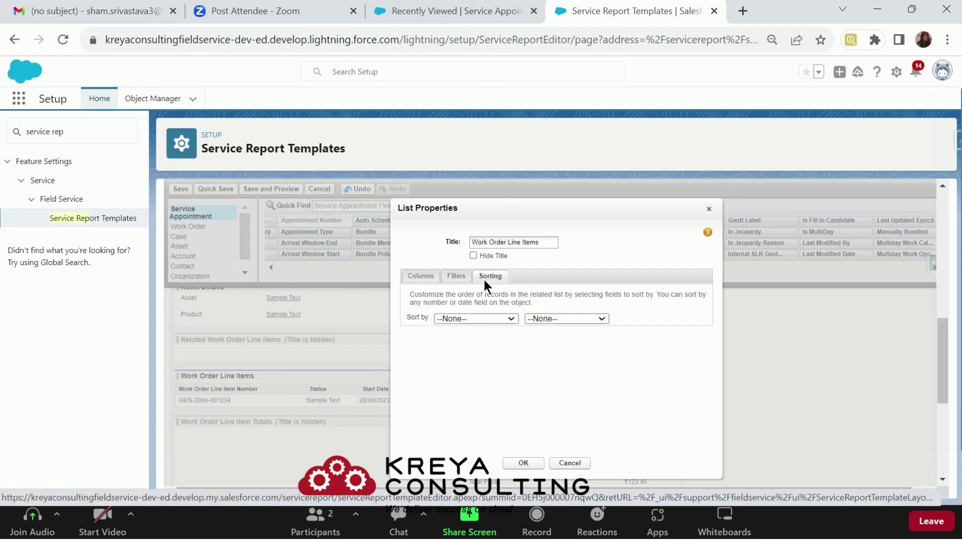
click(483, 320)
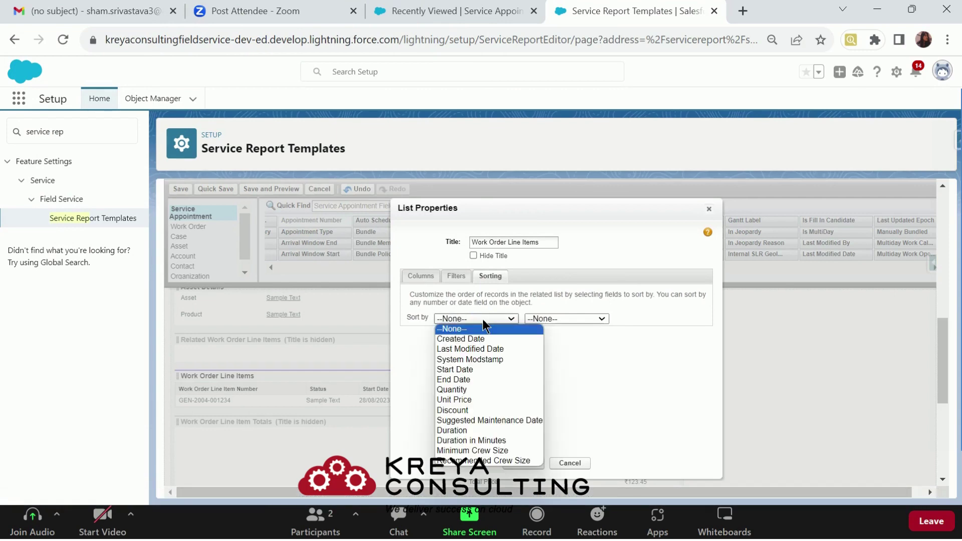
click(531, 311)
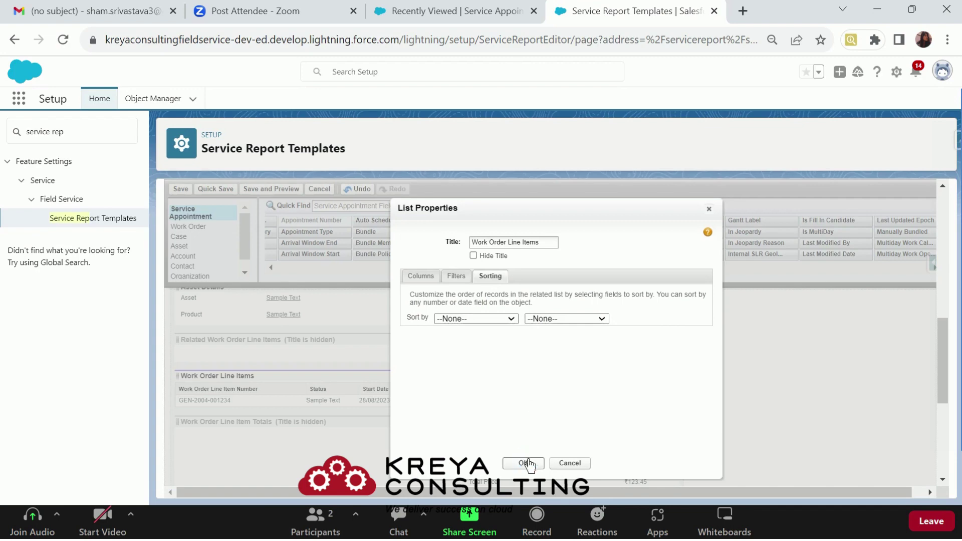
click(526, 462)
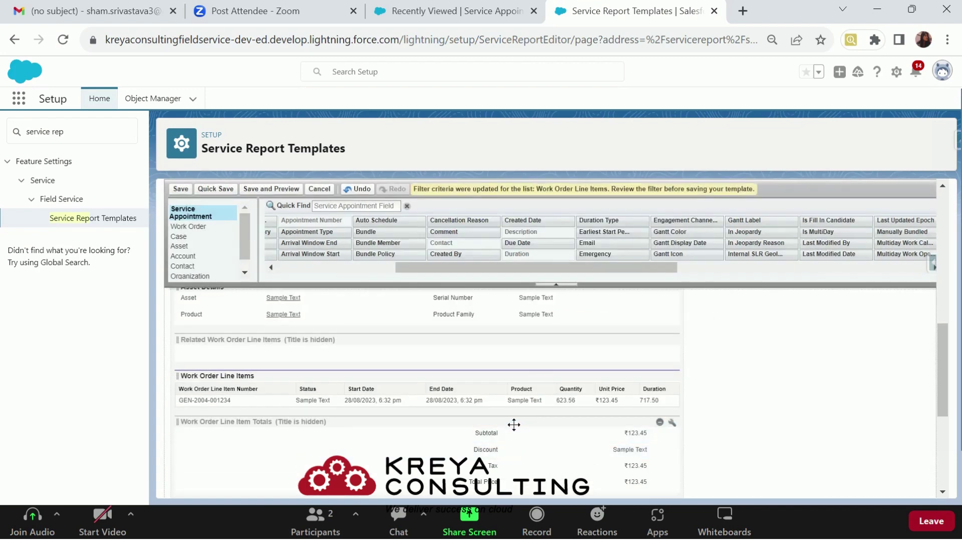
scroll(431, 391, down, 5)
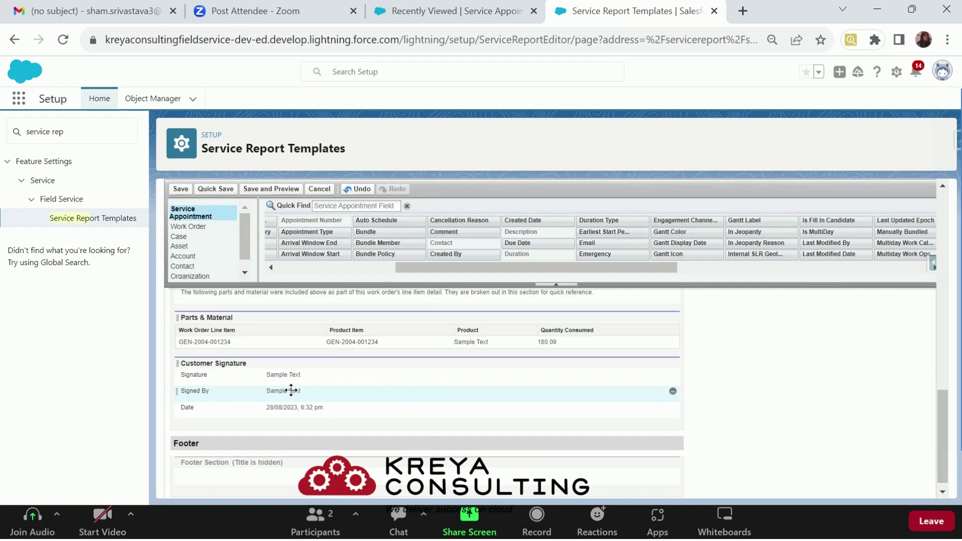
scroll(292, 390, up, 5)
scroll(291, 390, up, 10)
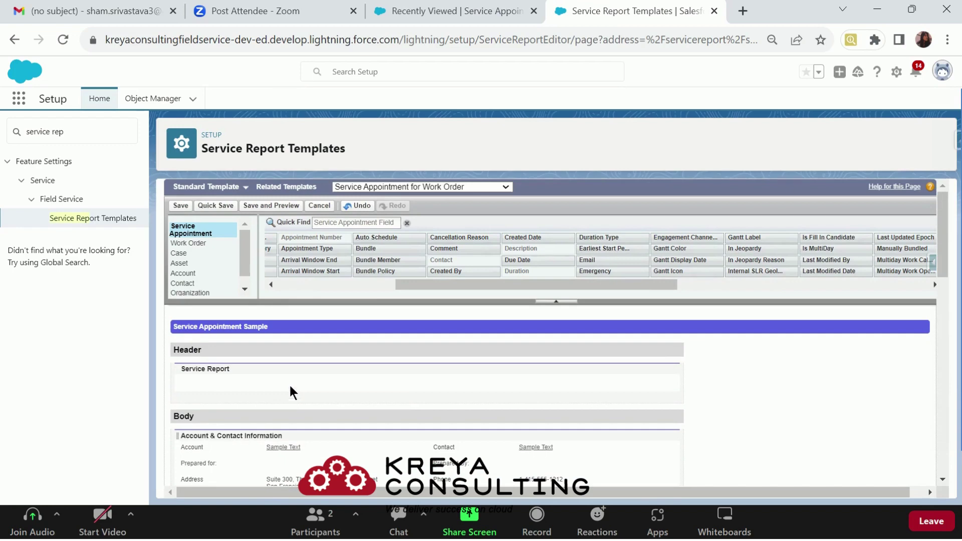
Place a Text/Image field in the Header and insert Screenshot (96).png as the logo
drag(441, 283, 288, 311)
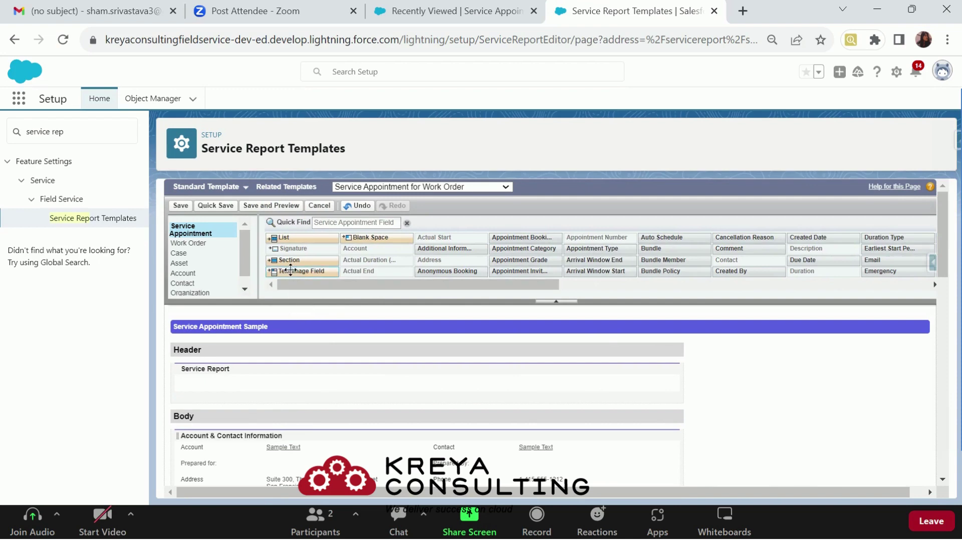
drag(290, 271, 291, 379)
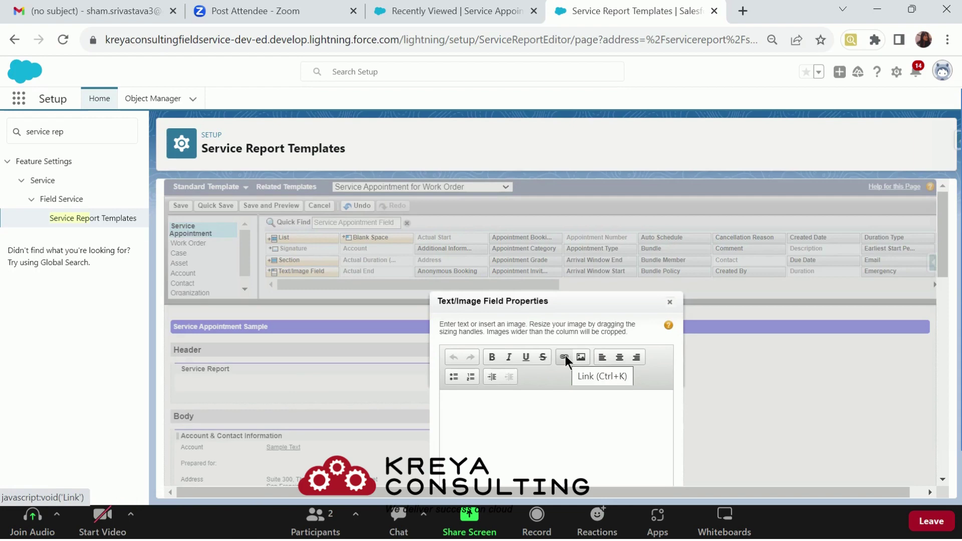
click(579, 358)
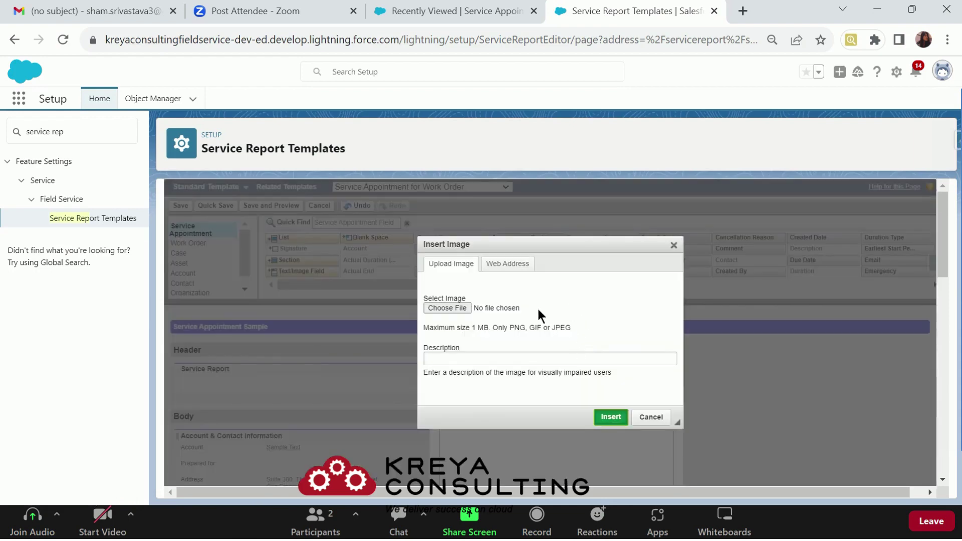
click(470, 307)
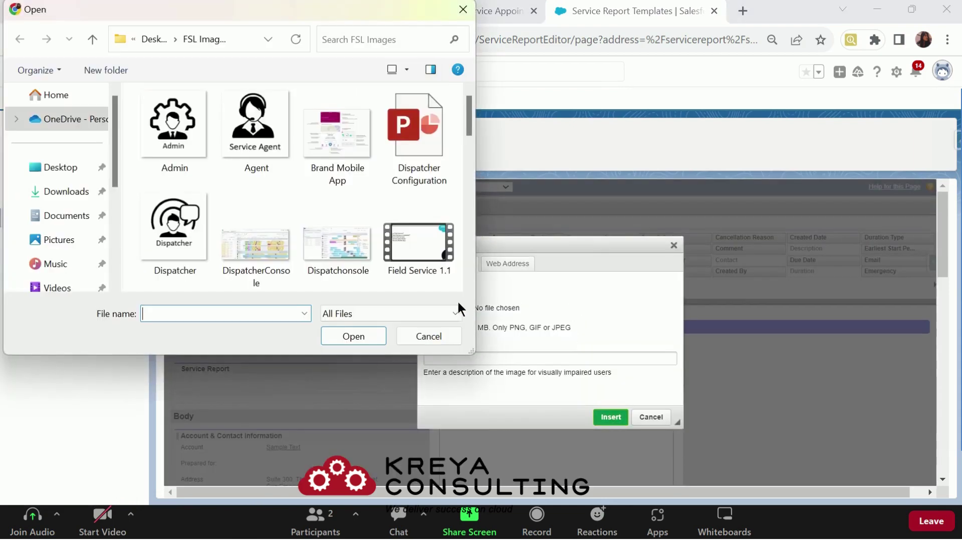
scroll(384, 234, down, 8)
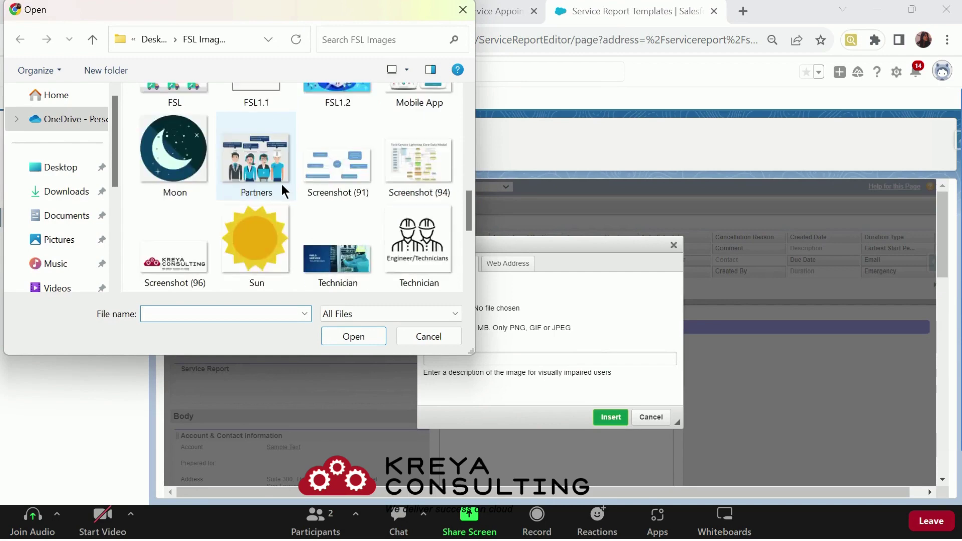
scroll(282, 190, down, 1)
click(150, 173)
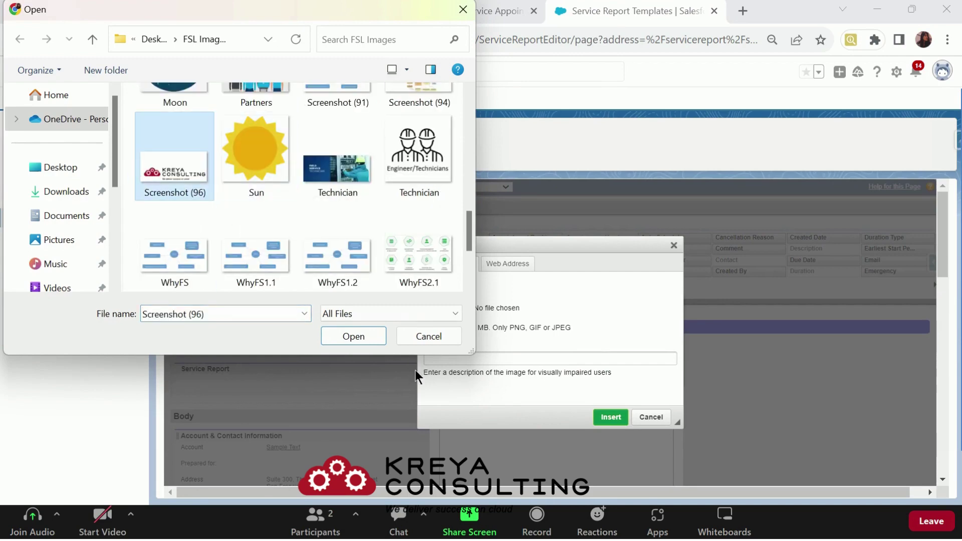
click(369, 338)
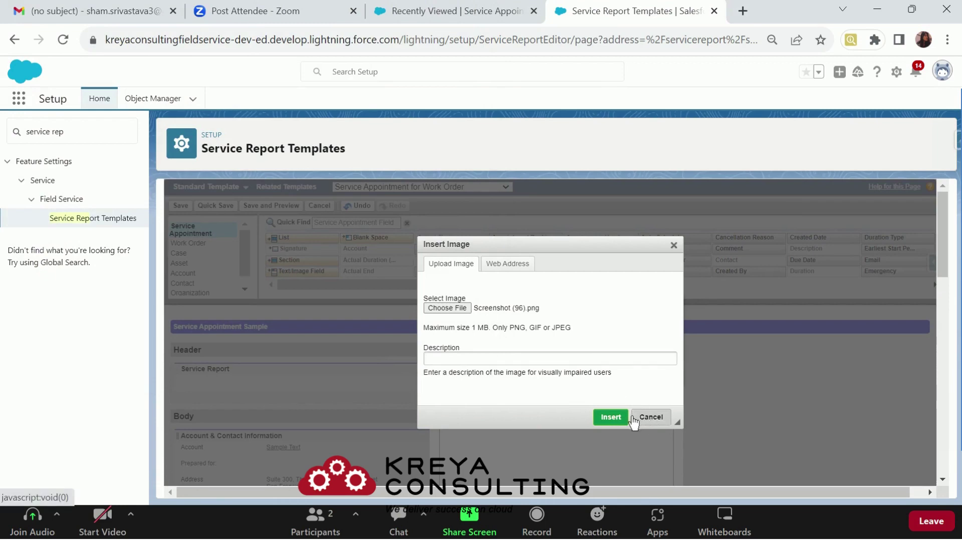
click(616, 419)
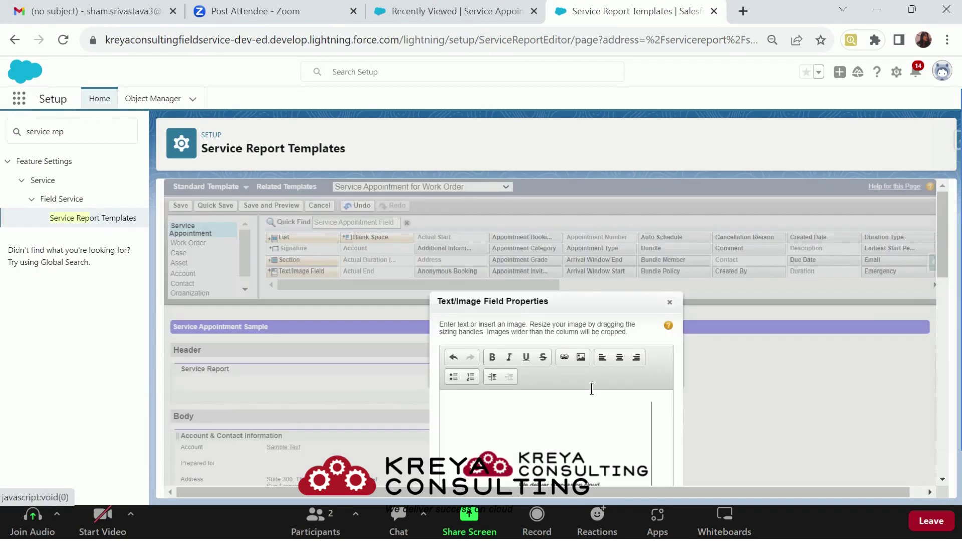
Zoom the page out and confirm the Text/Image field holding the Kreya Consulting logo
mouse_move(956, 344)
scroll(781, 331, down, 2)
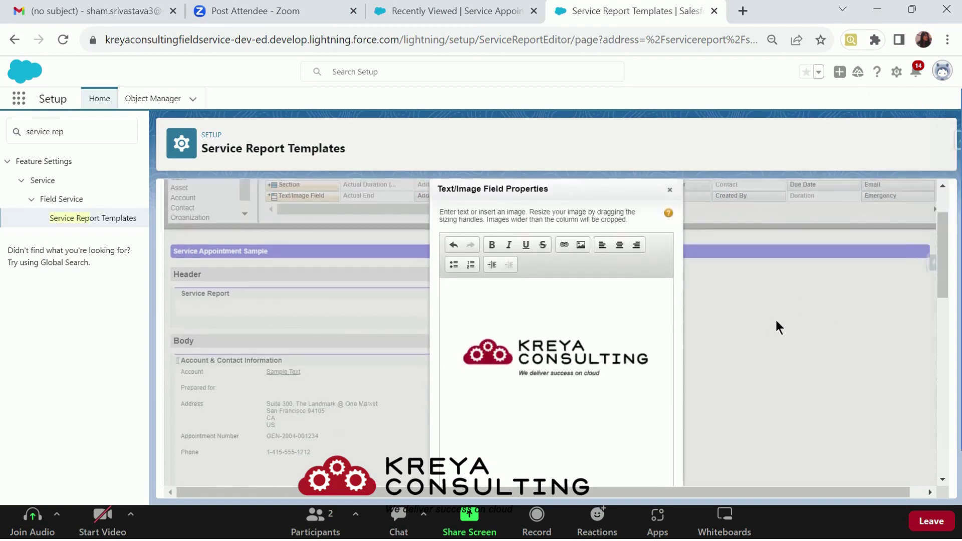
scroll(775, 318, up, 2)
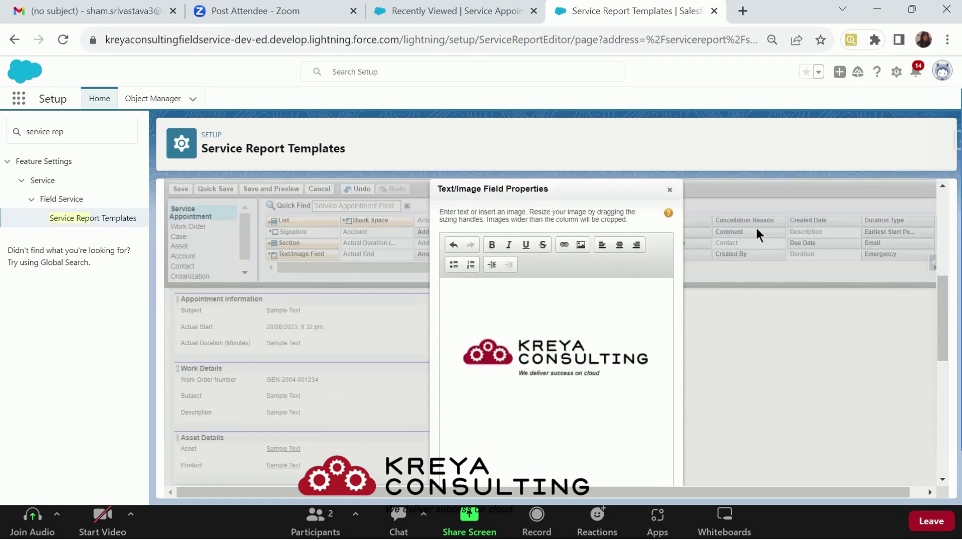
key(ctrl+minus)
key(ctrl+minus)
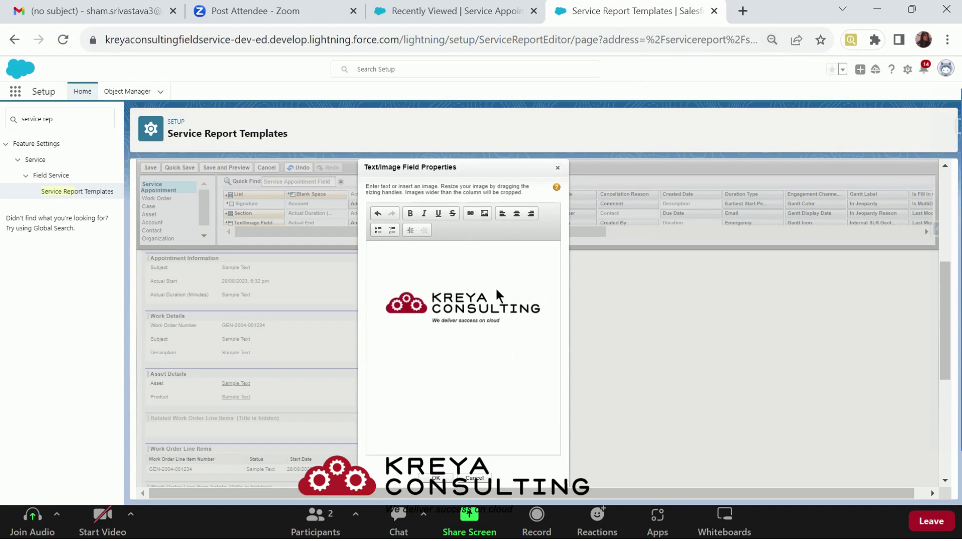
click(481, 389)
click(449, 479)
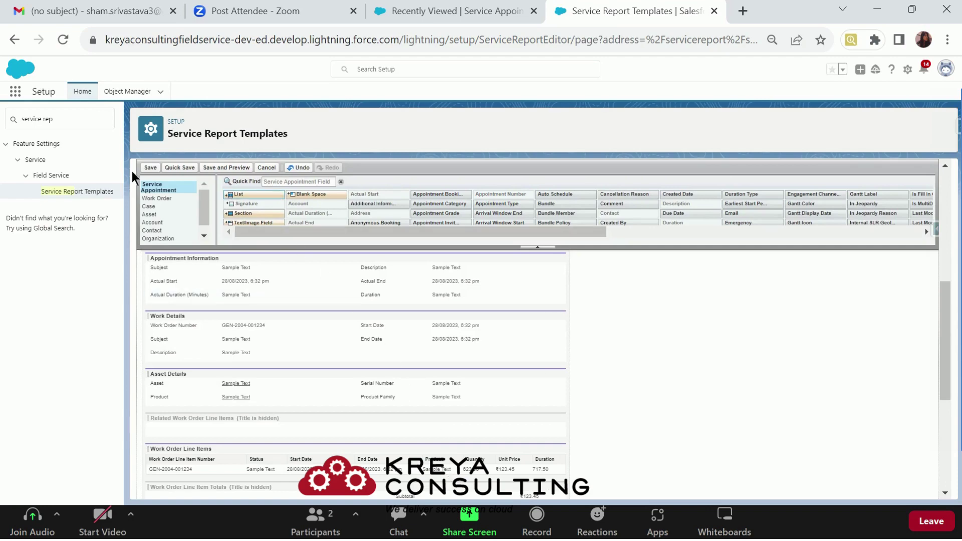
Save the template, activate the Standard Template, and reset browser zoom to 100%
click(149, 168)
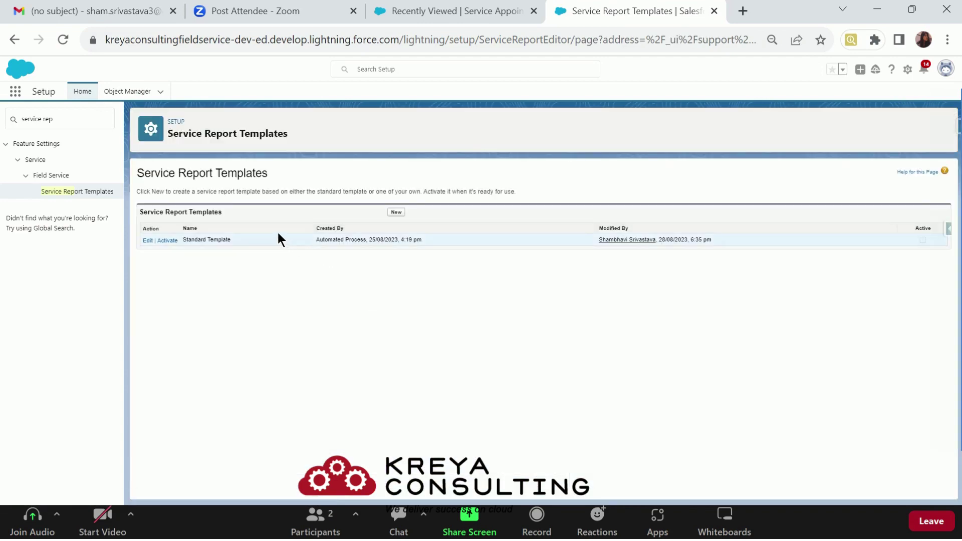
click(170, 241)
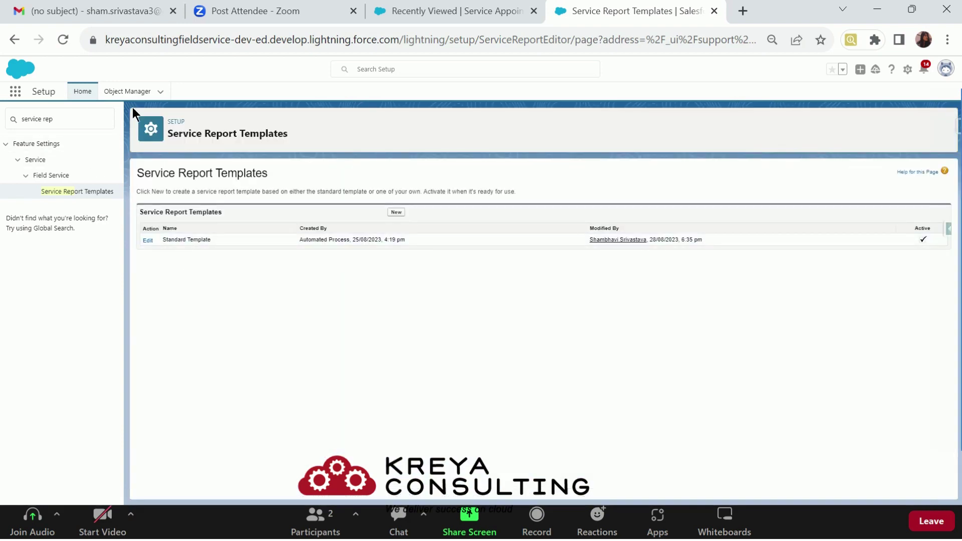
key(ctrl+plus)
key(ctrl+plus)
key(ctrl+plus)
key(ctrl+plus)
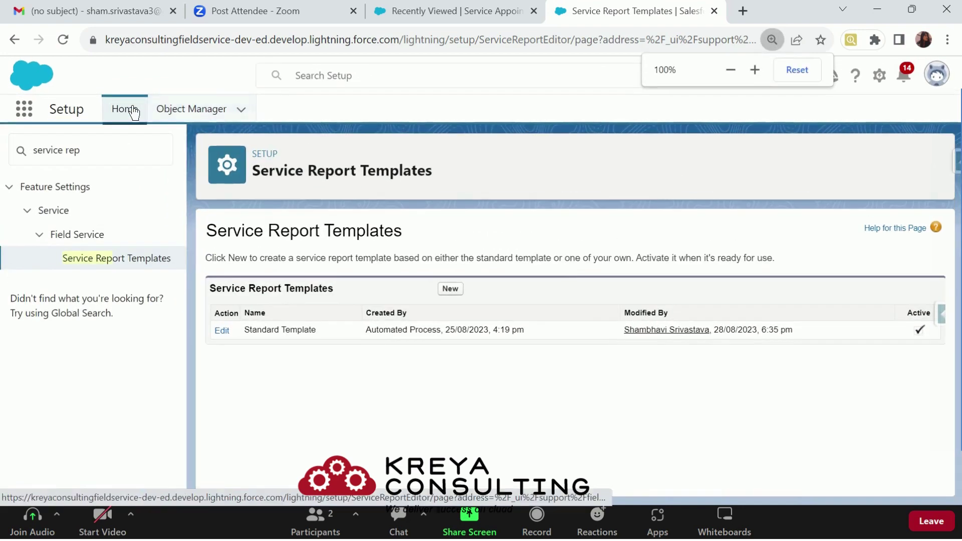
Find the Service Appointment object in Object Manager and open its FSL Service Appointment Layout
click(219, 108)
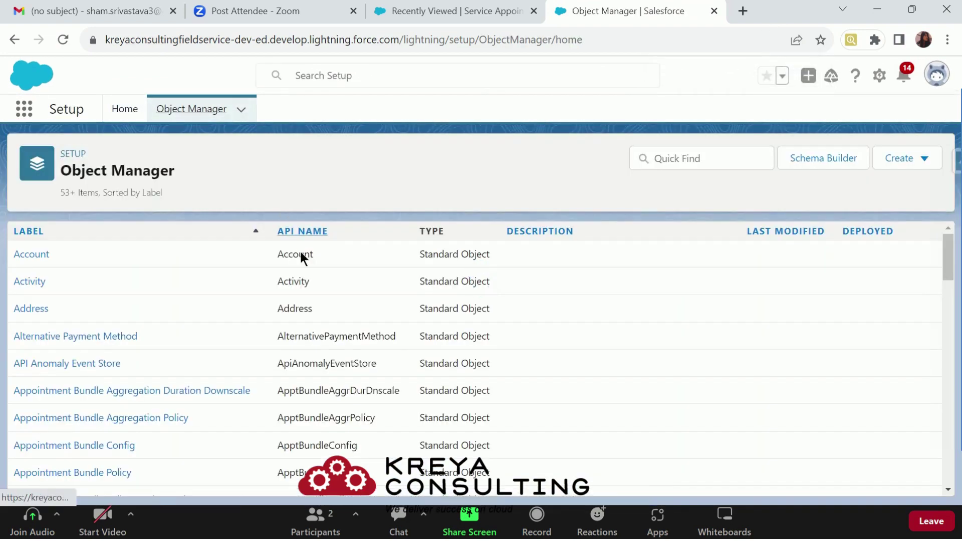
click(701, 148)
text(se)
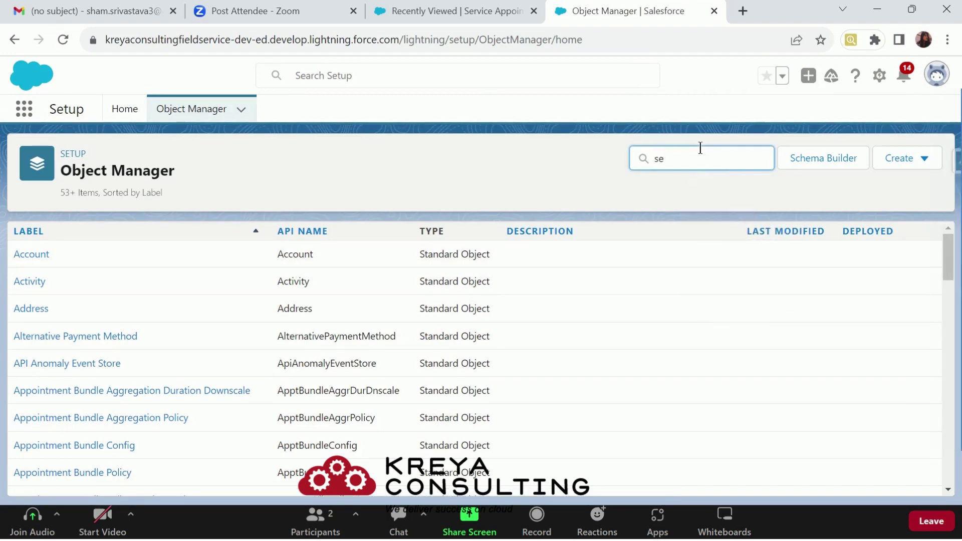
text(rvice)
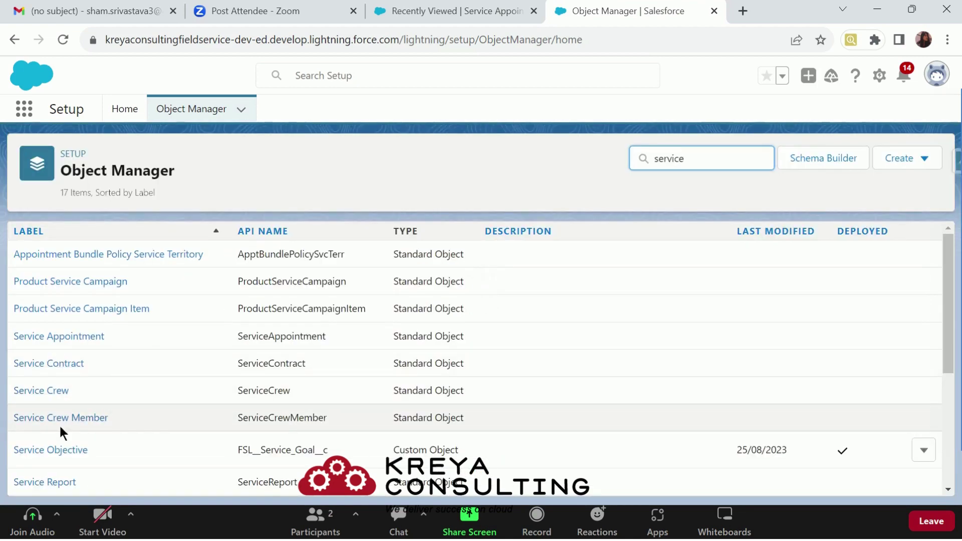
click(53, 338)
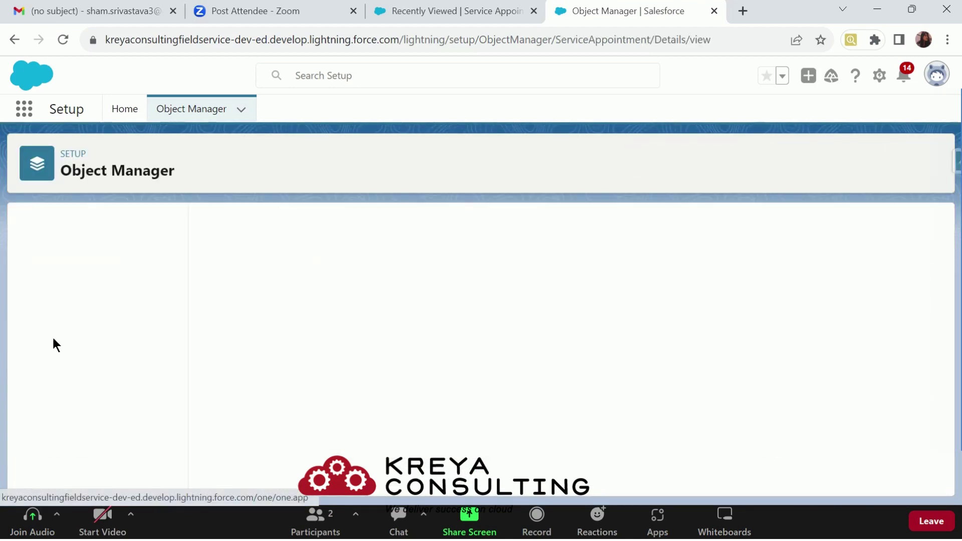
click(84, 288)
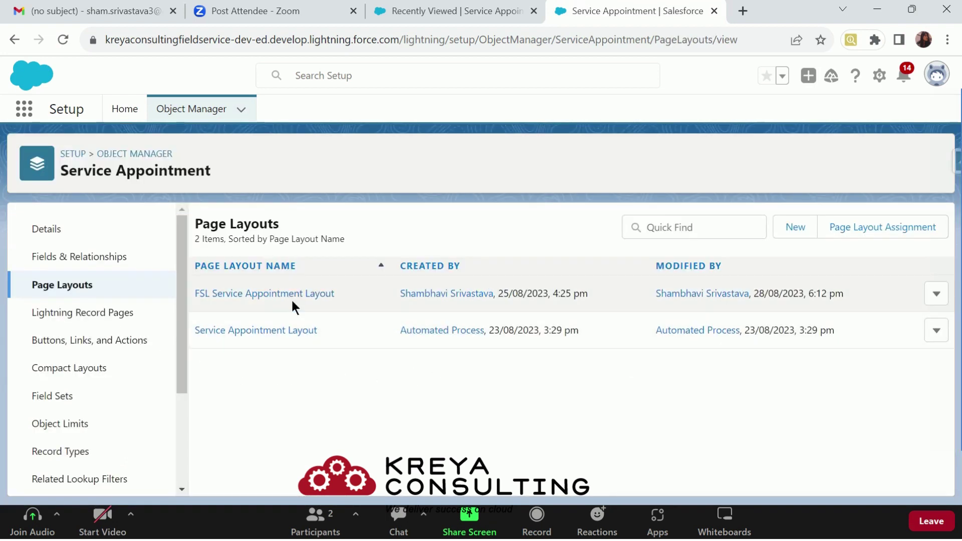
click(292, 298)
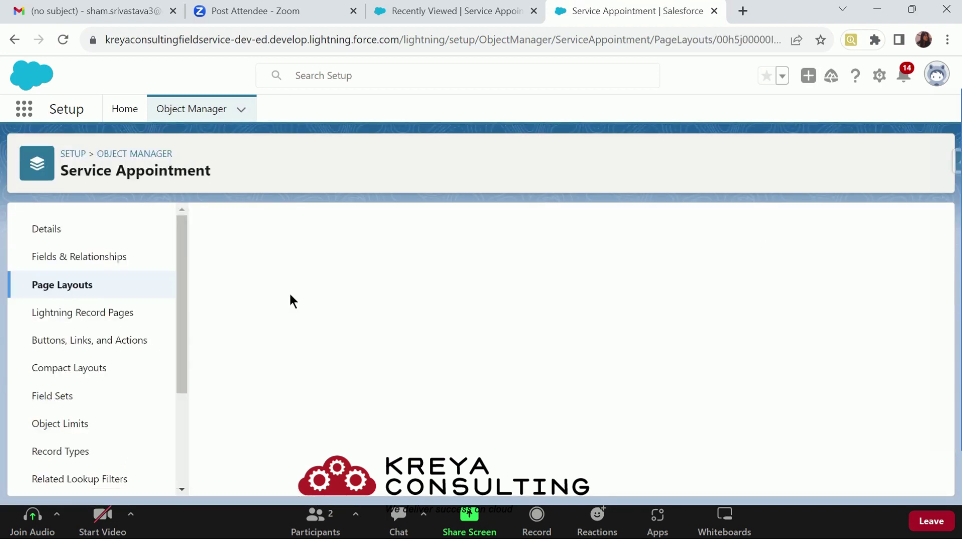
Show the palette's Related Lists and locate the Service Reports related list in the layout
scroll(390, 341, down, 5)
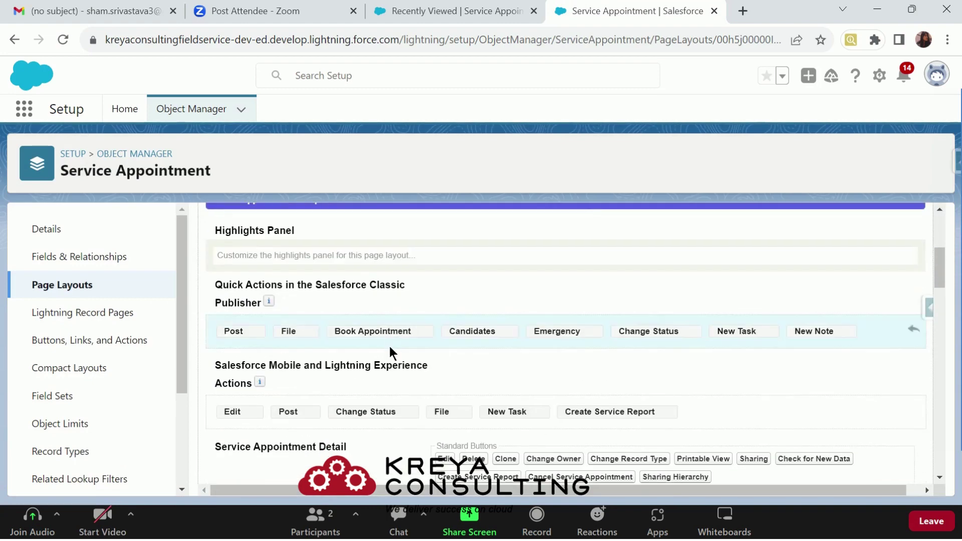
scroll(388, 356, down, 2)
scroll(576, 389, up, 2)
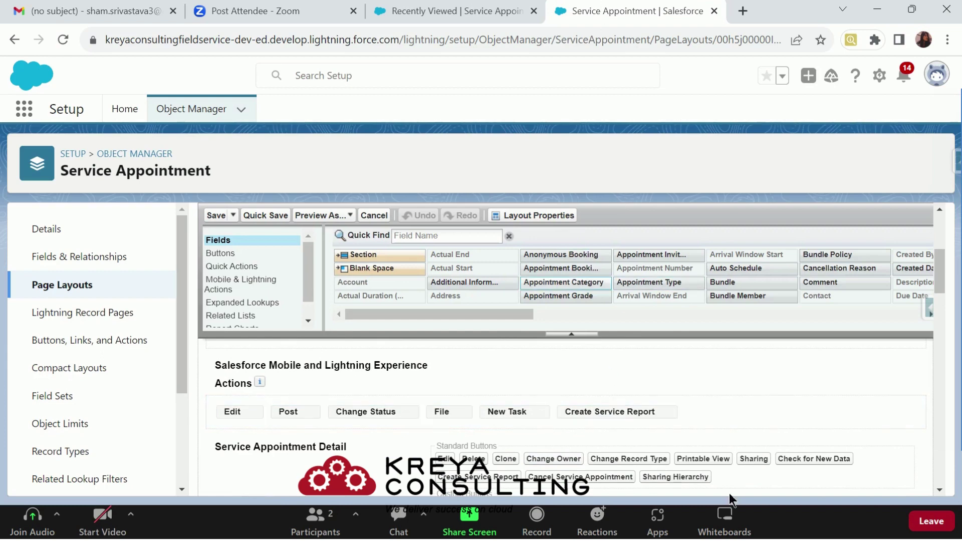
scroll(225, 300, down, 1)
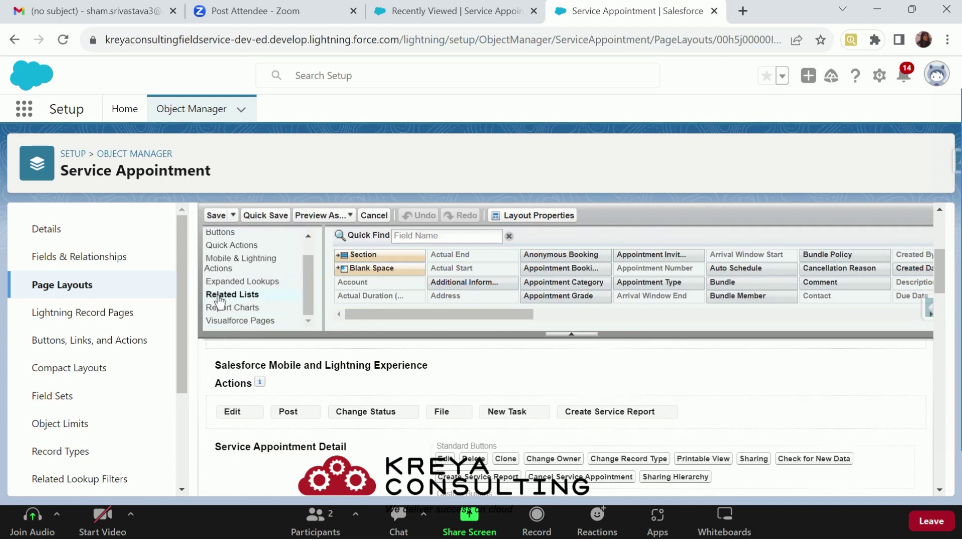
click(228, 296)
scroll(351, 396, down, 6)
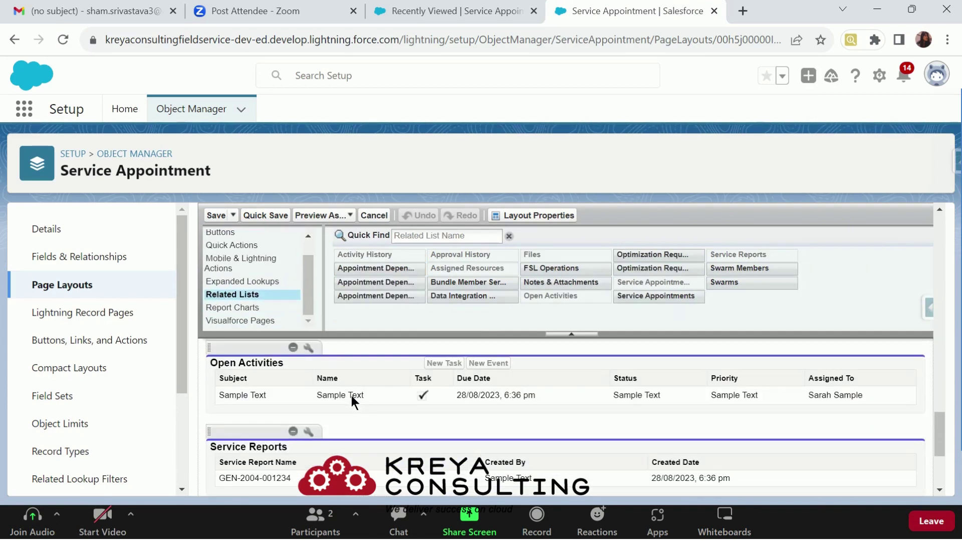
scroll(353, 401, up, 1)
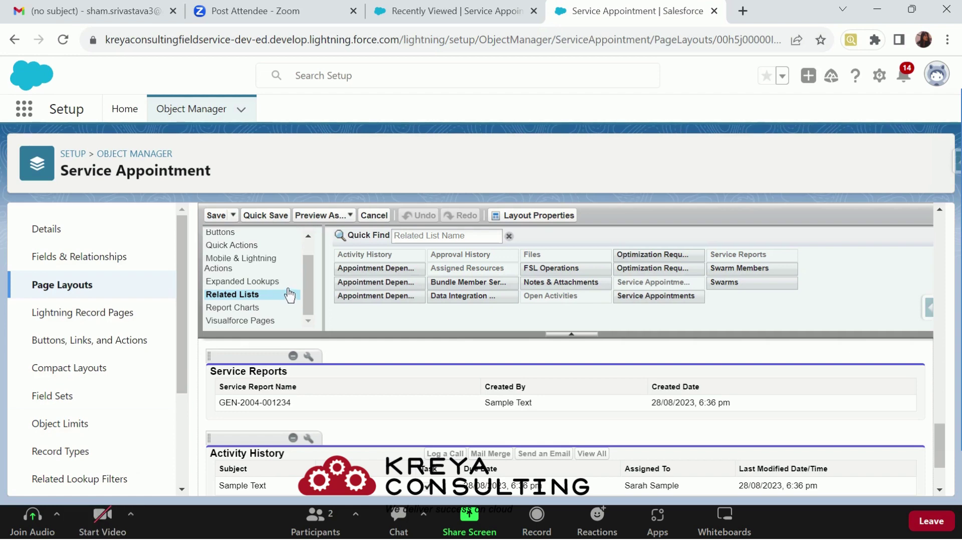
key(alt+Tab)
Refresh the service appointments list, open SA-0004's related records, and preview report SA-0004_V1
click(392, 6)
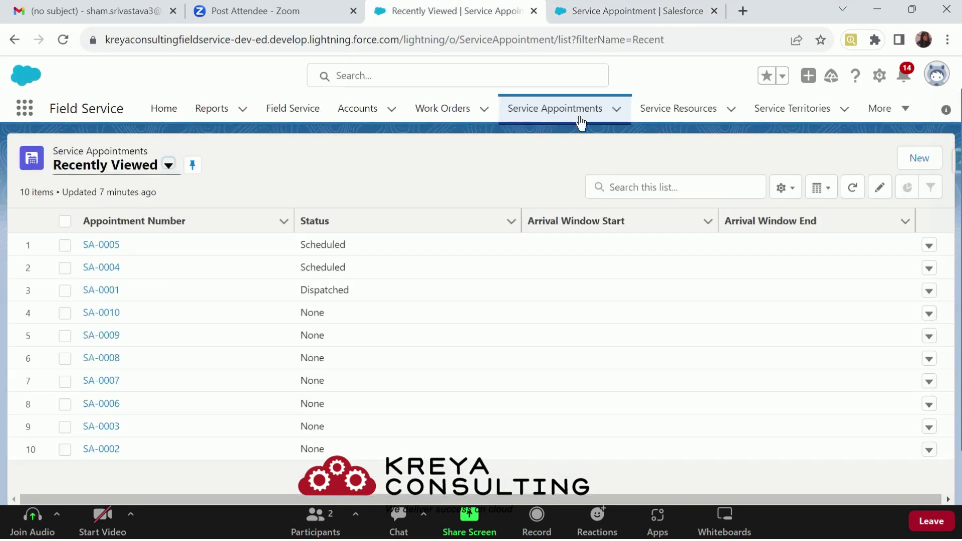
click(567, 103)
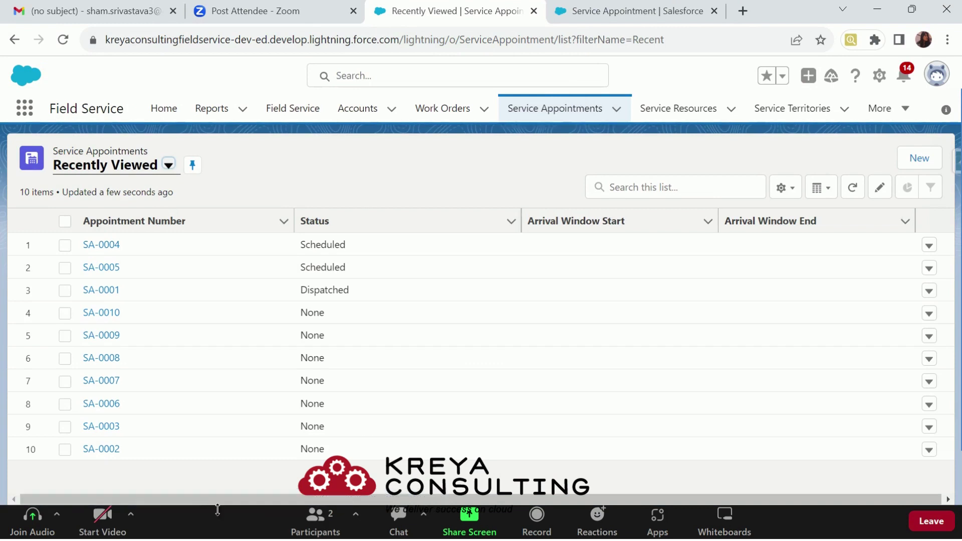
click(86, 247)
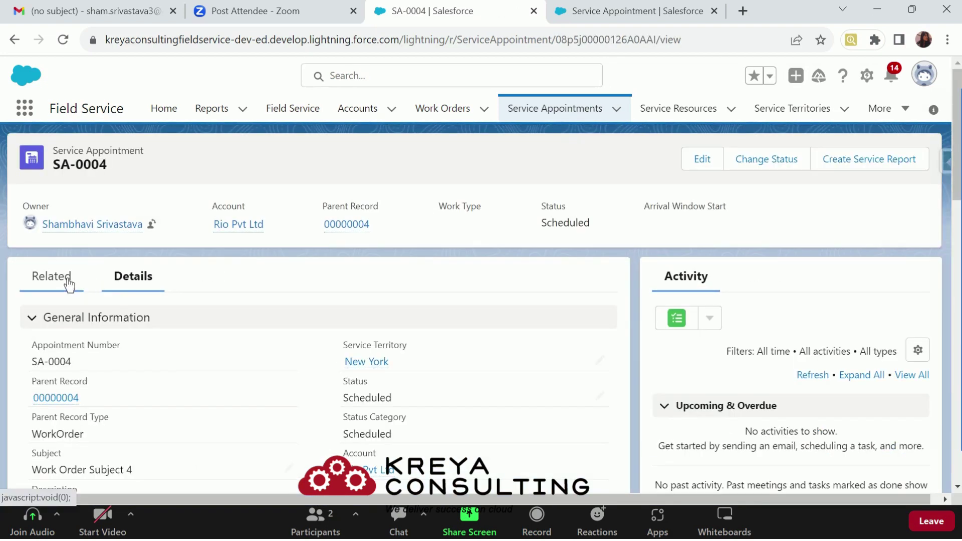
click(69, 282)
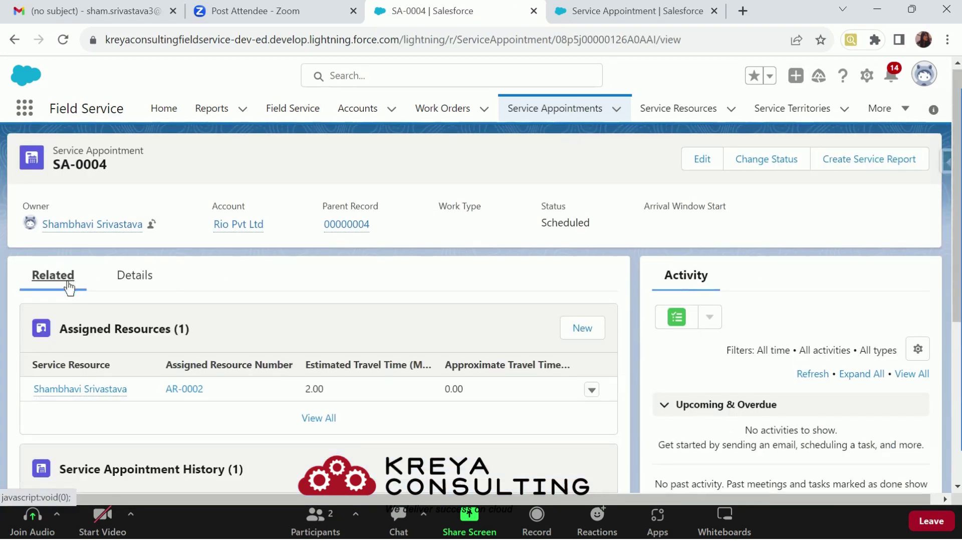
scroll(69, 286, down, 4)
scroll(69, 287, down, 5)
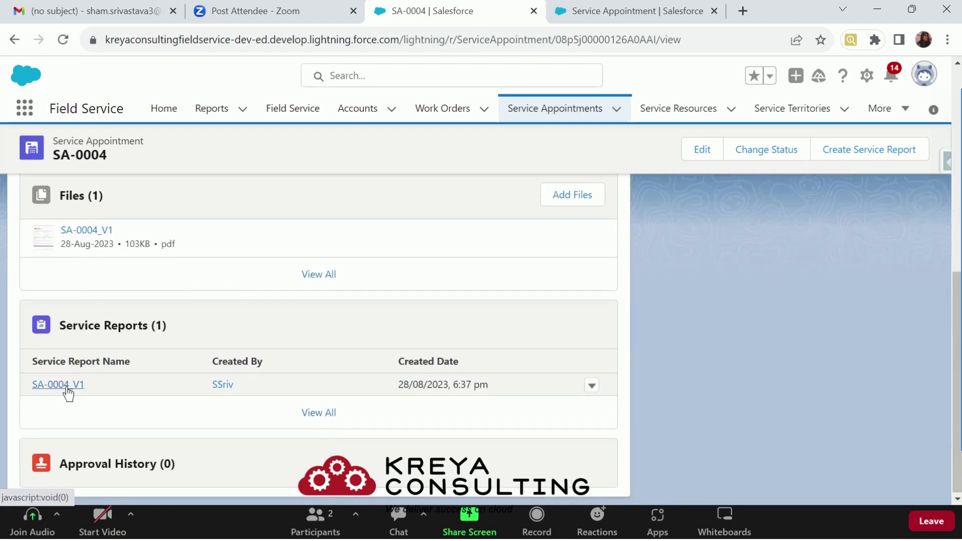
click(67, 387)
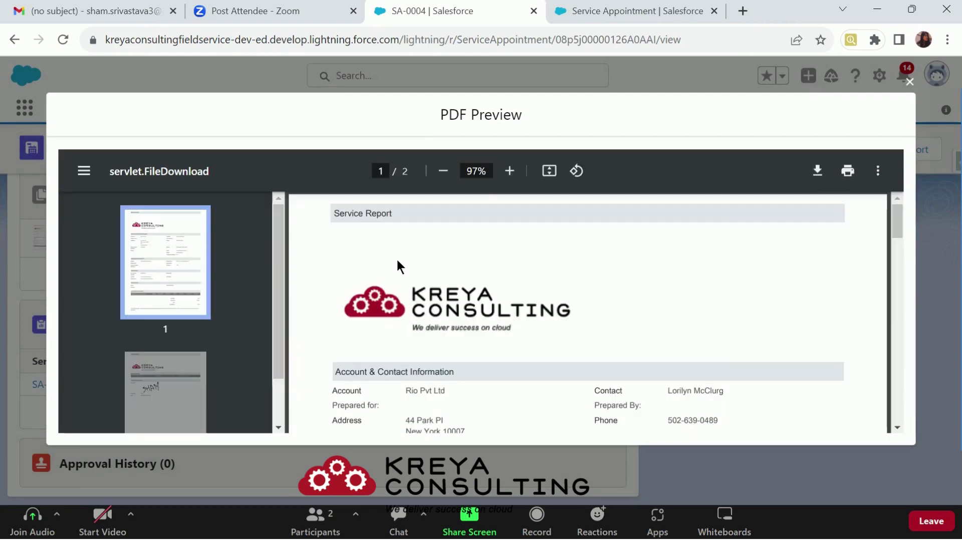
Download the SA-0004_V1 report, save it as 00000003.pdf, and check Chrome's recent downloads
scroll(396, 263, down, 2)
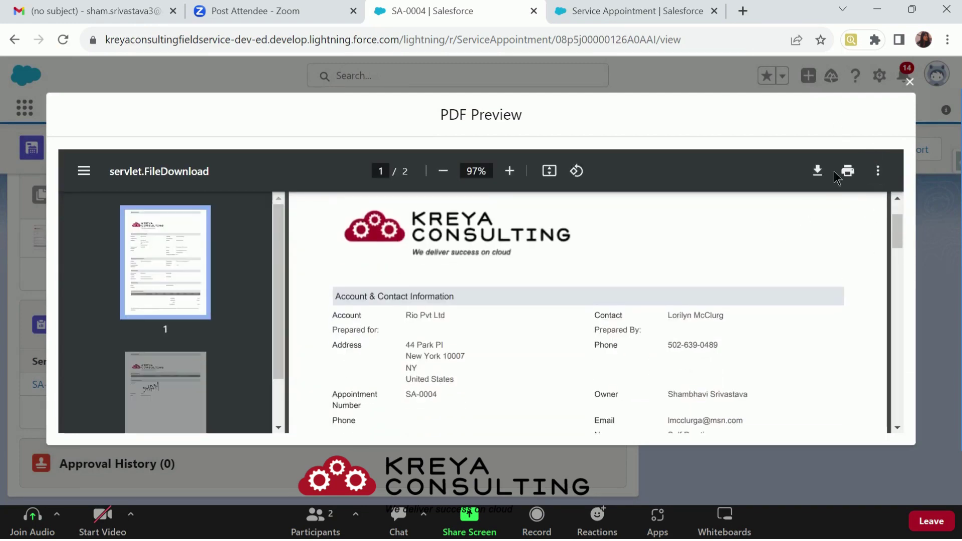
click(878, 171)
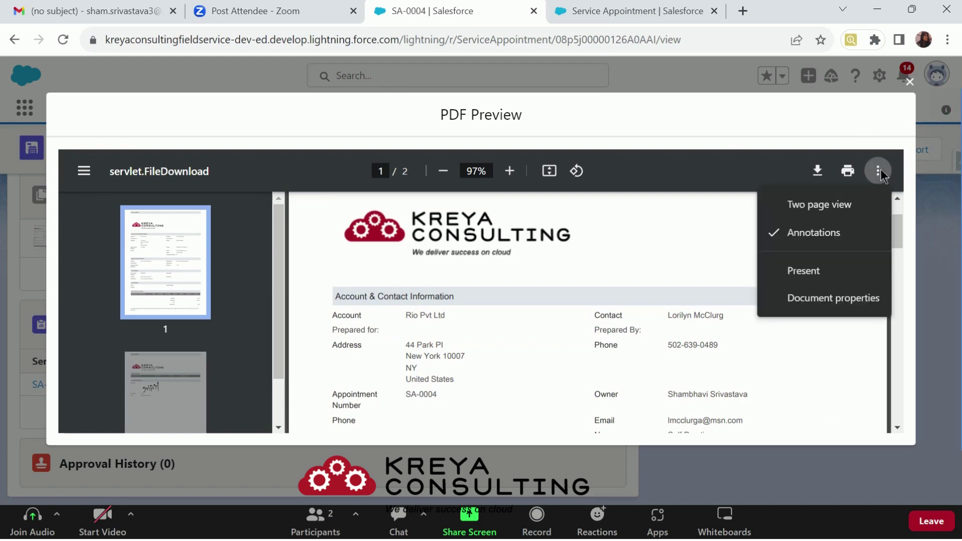
click(879, 170)
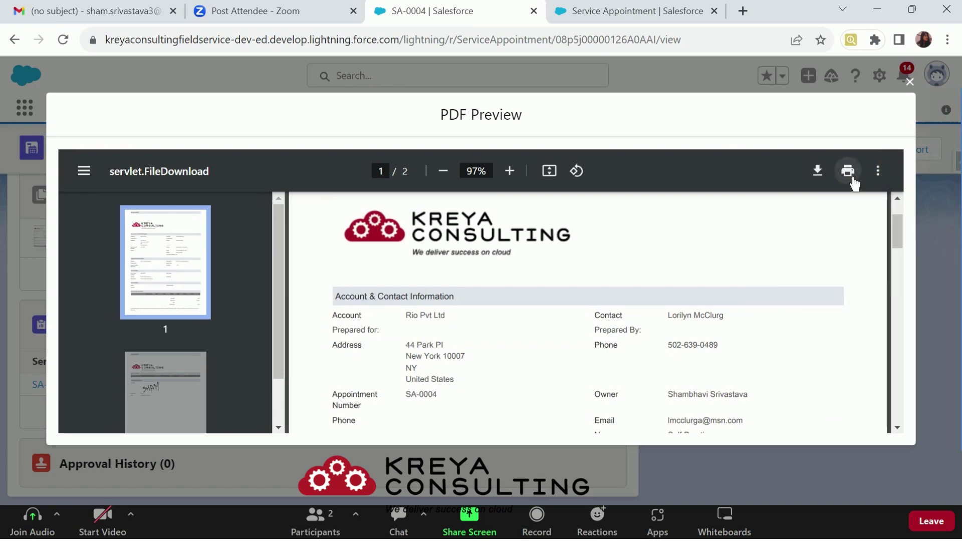
click(822, 179)
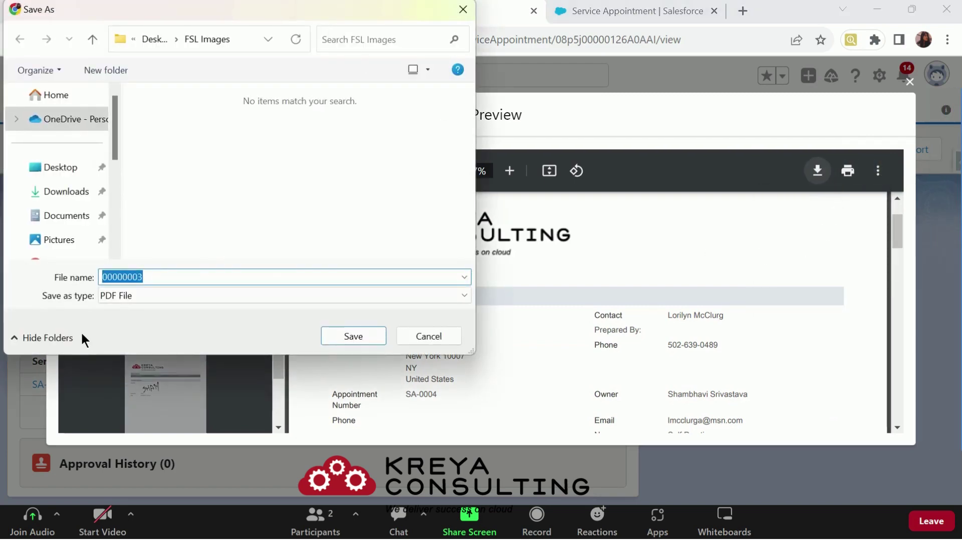
click(367, 338)
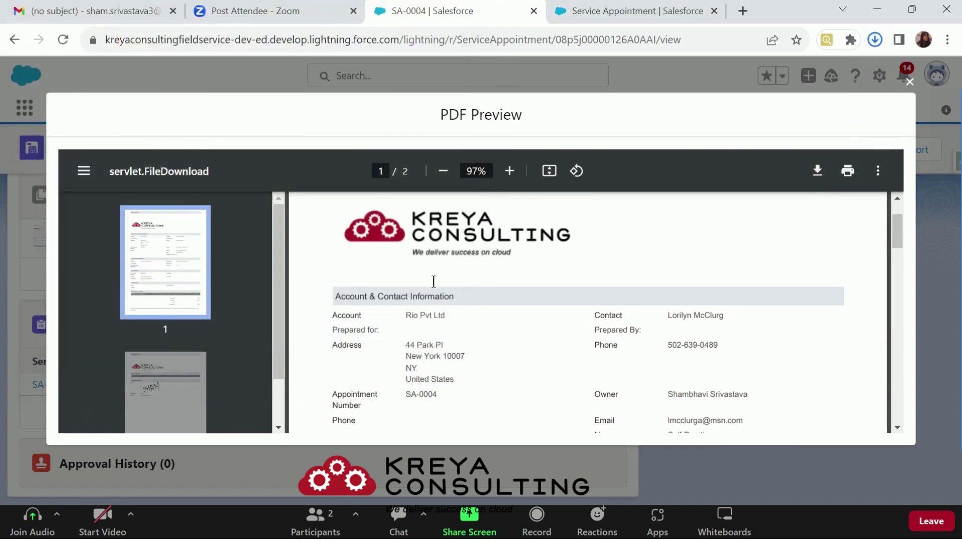
click(875, 39)
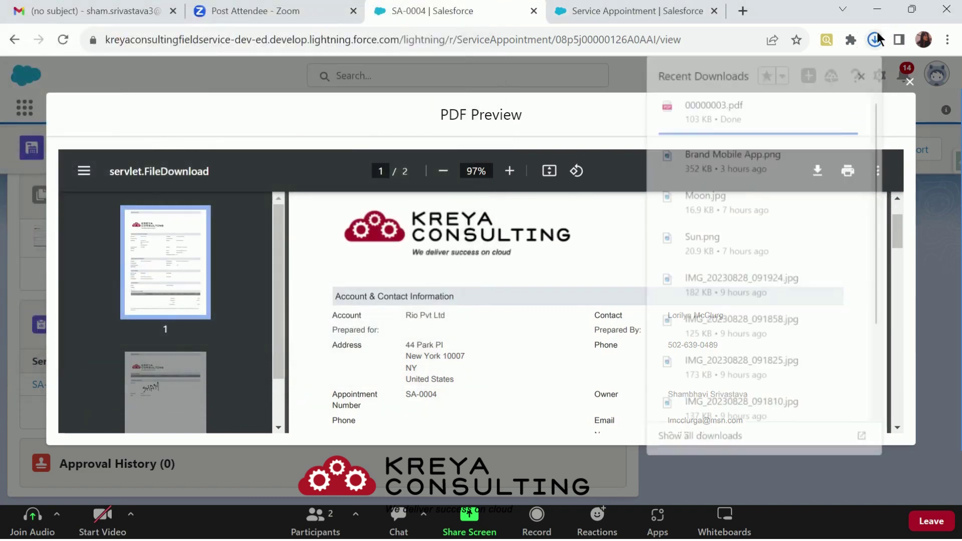
Open 00000003.pdf and scroll through both pages down to the customer signature
click(851, 102)
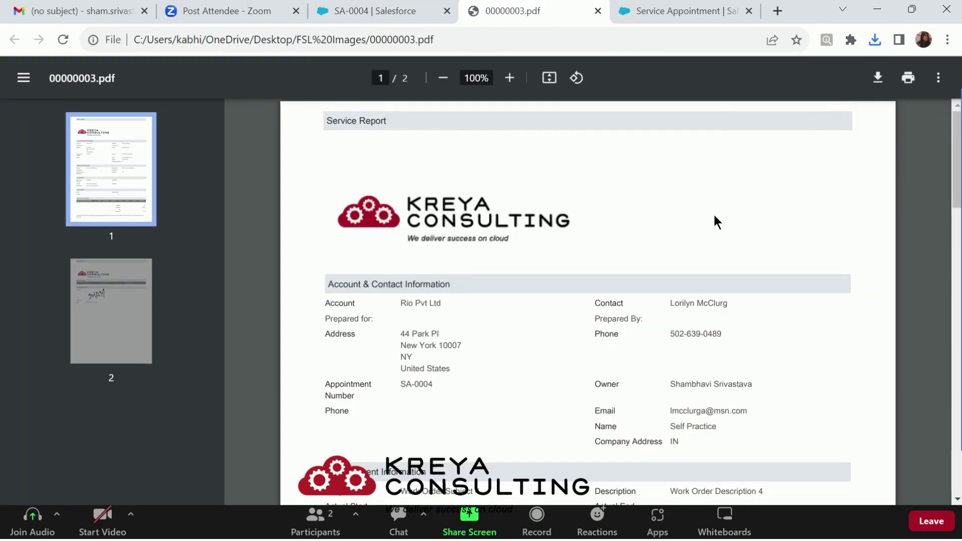
scroll(714, 222, down, 5)
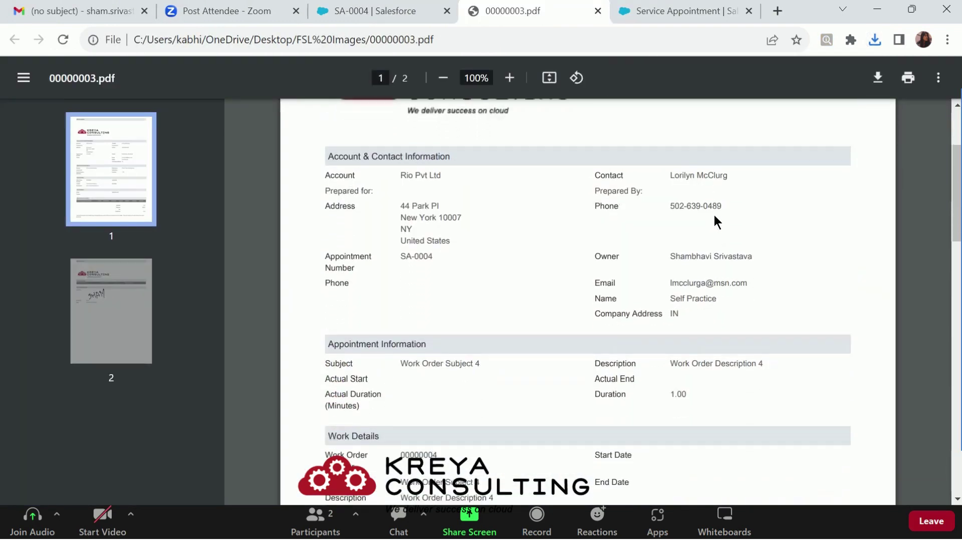
scroll(715, 216, down, 12)
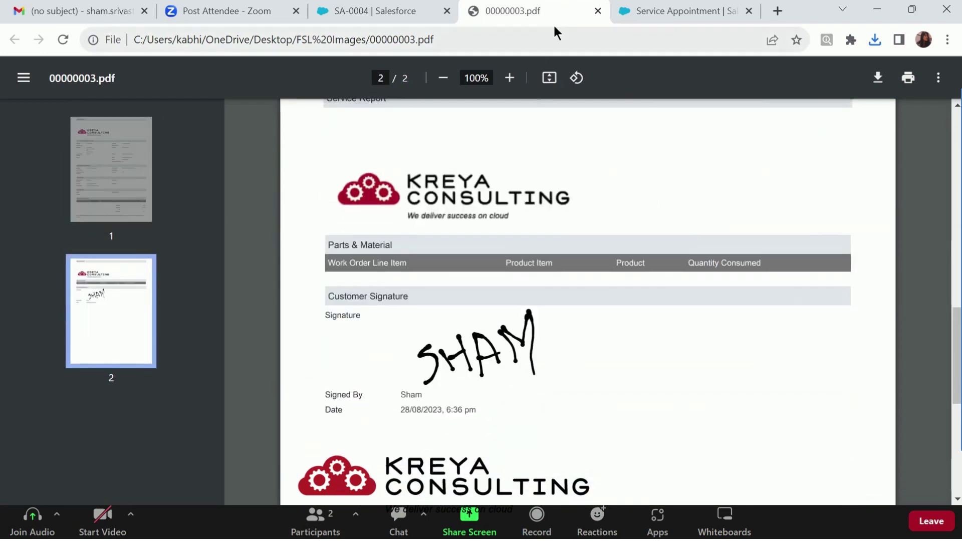
Close the PDF tab and the report preview, returning to SA-0004's record
click(596, 12)
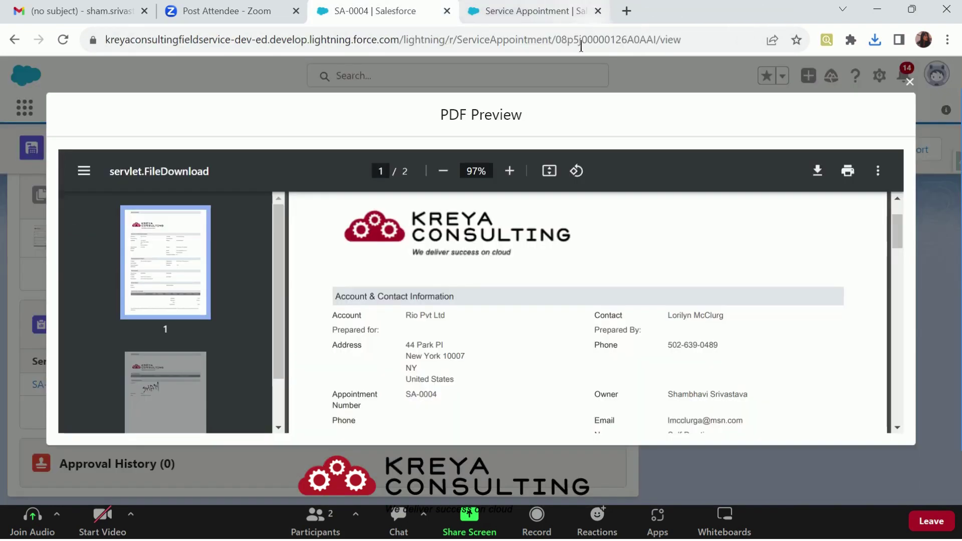
click(909, 82)
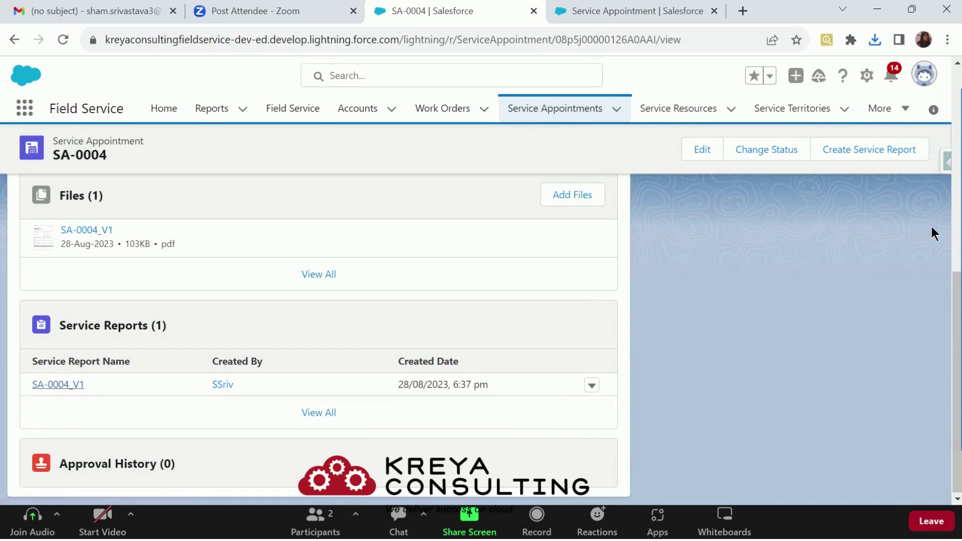
mouse_move(954, 228)
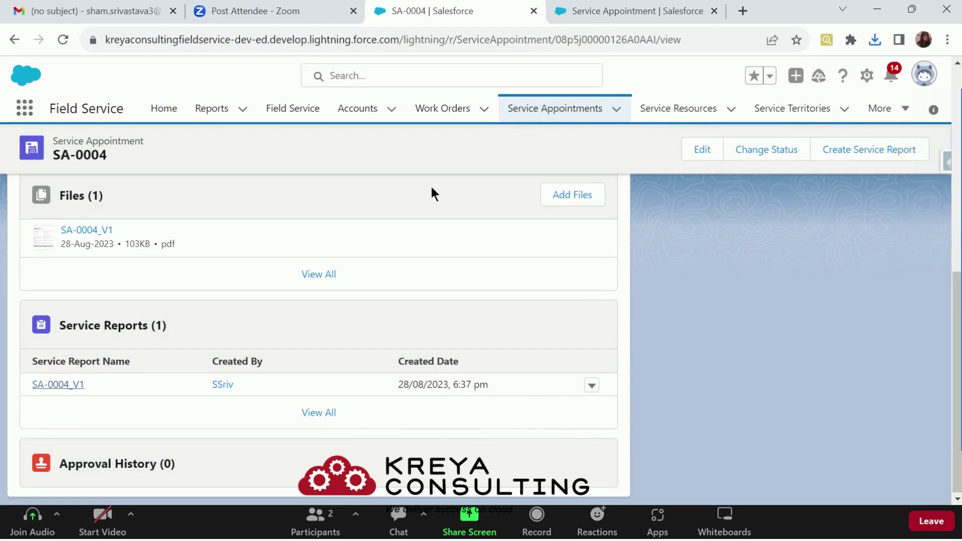